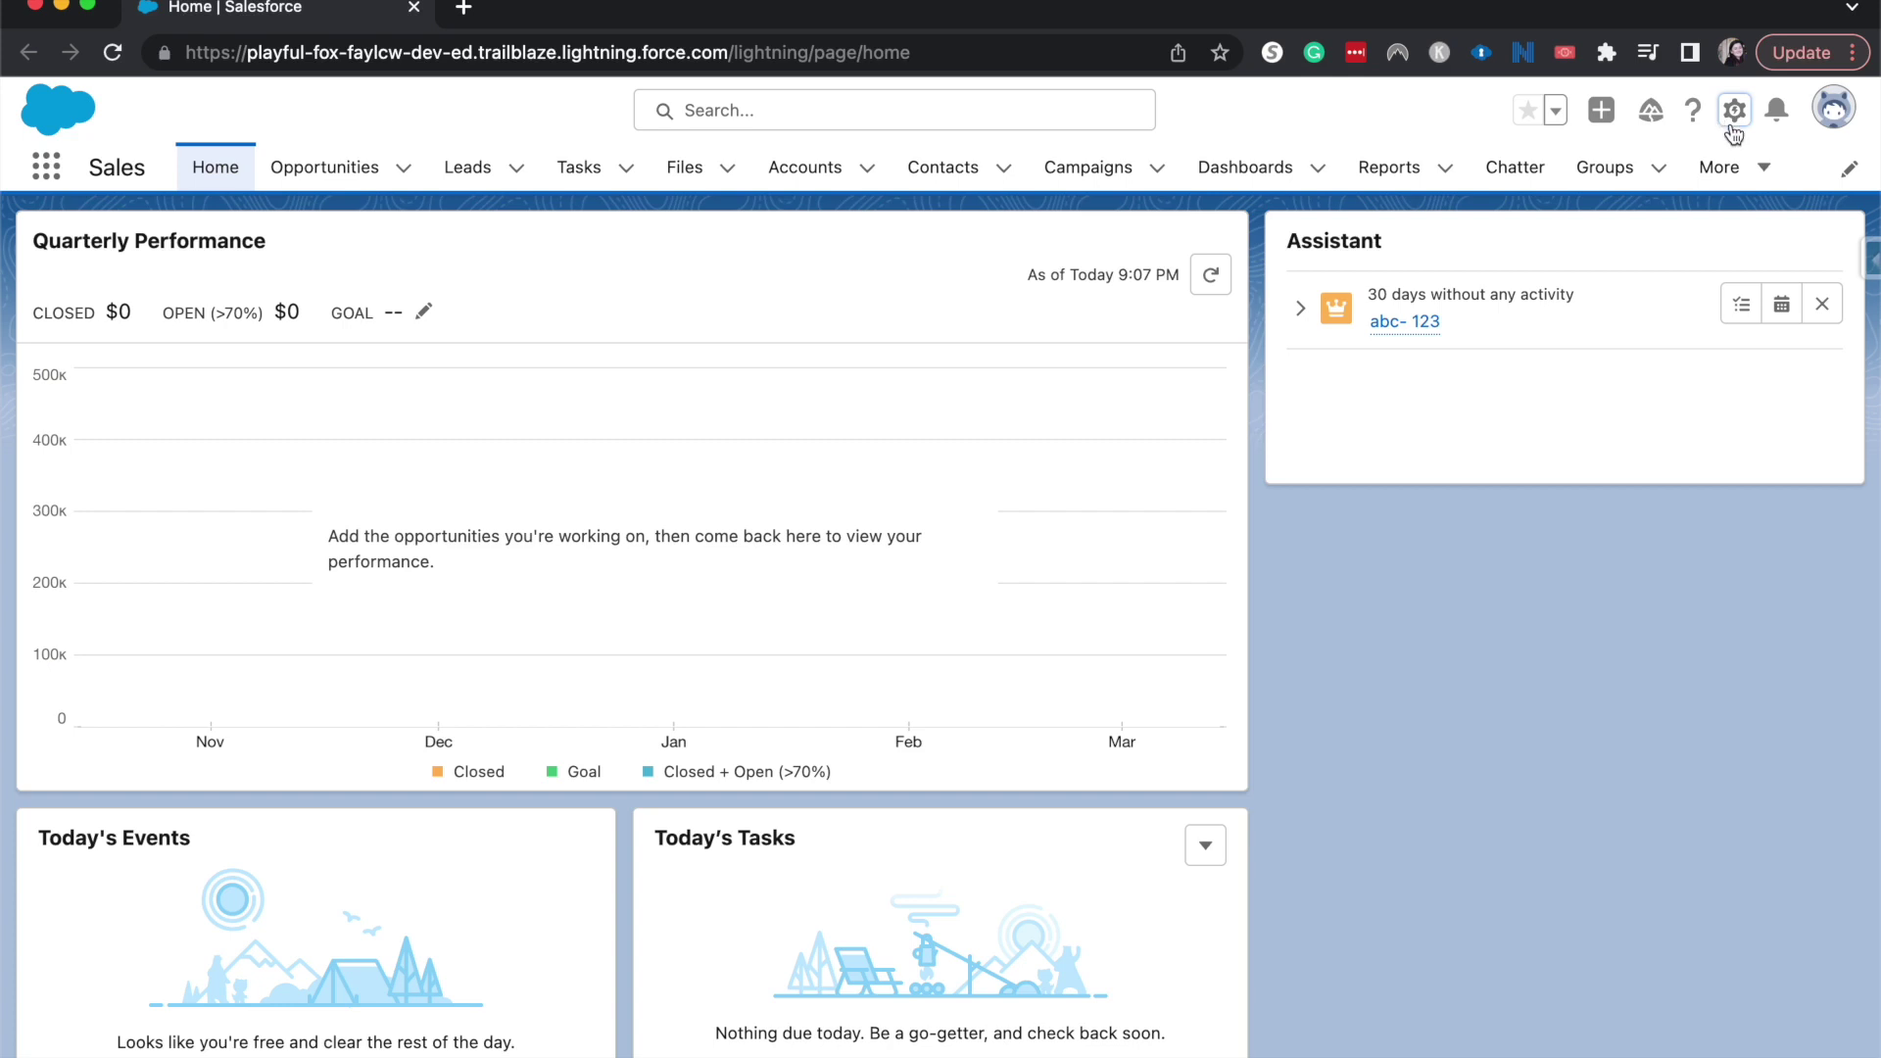
Open Setup from the gear menu and go to the Optimizer page.
click(1734, 130)
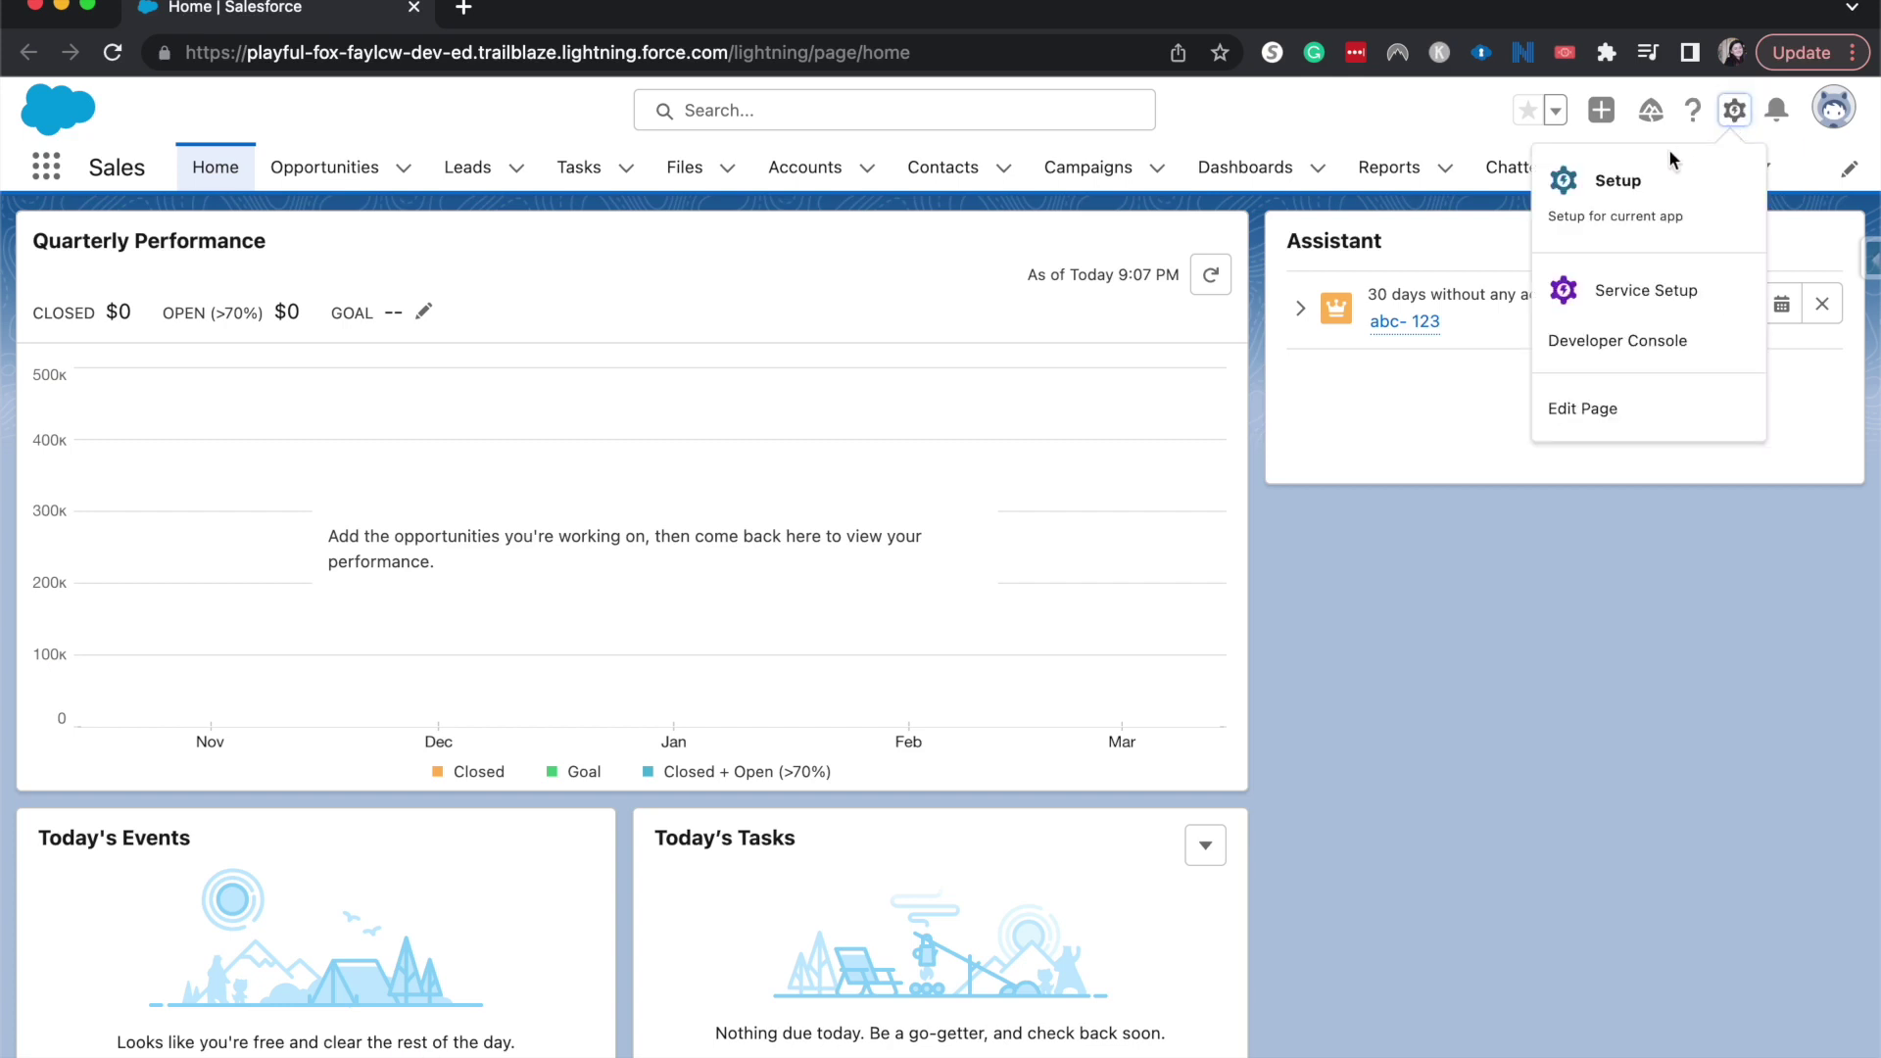
click(1641, 182)
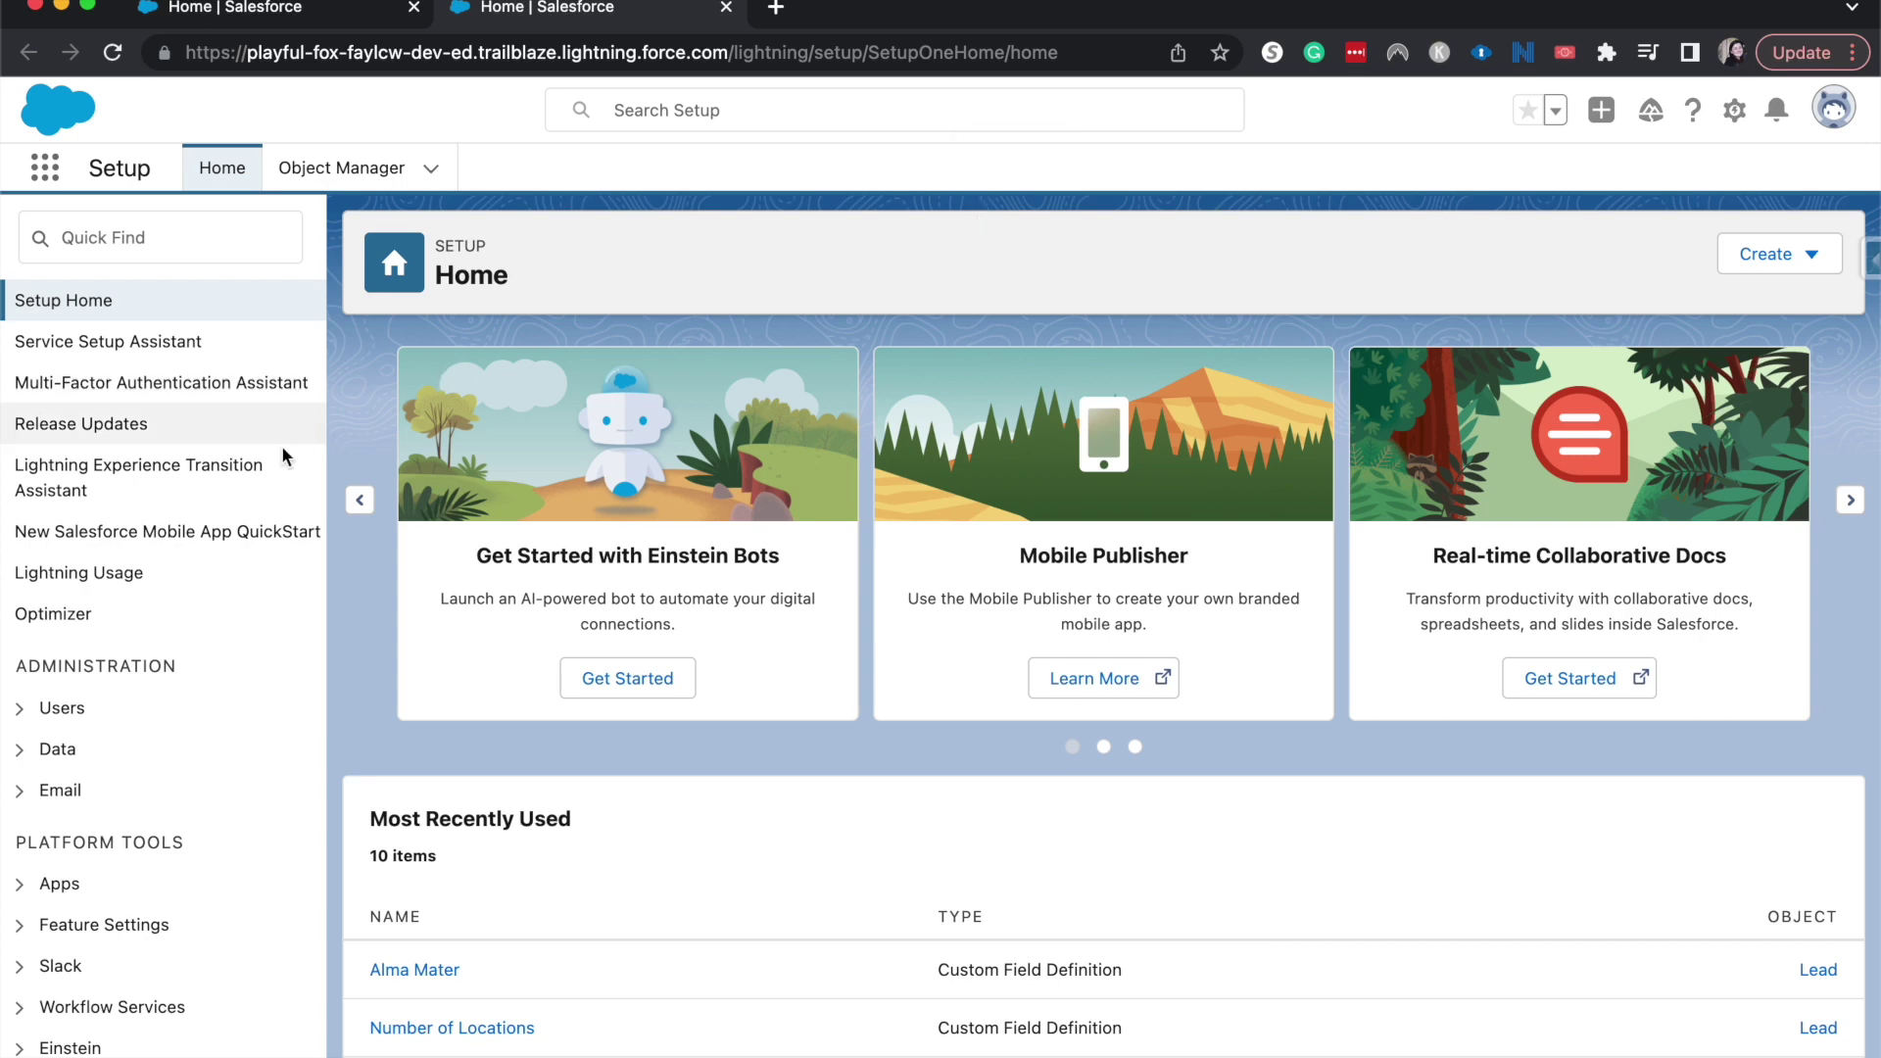
click(154, 628)
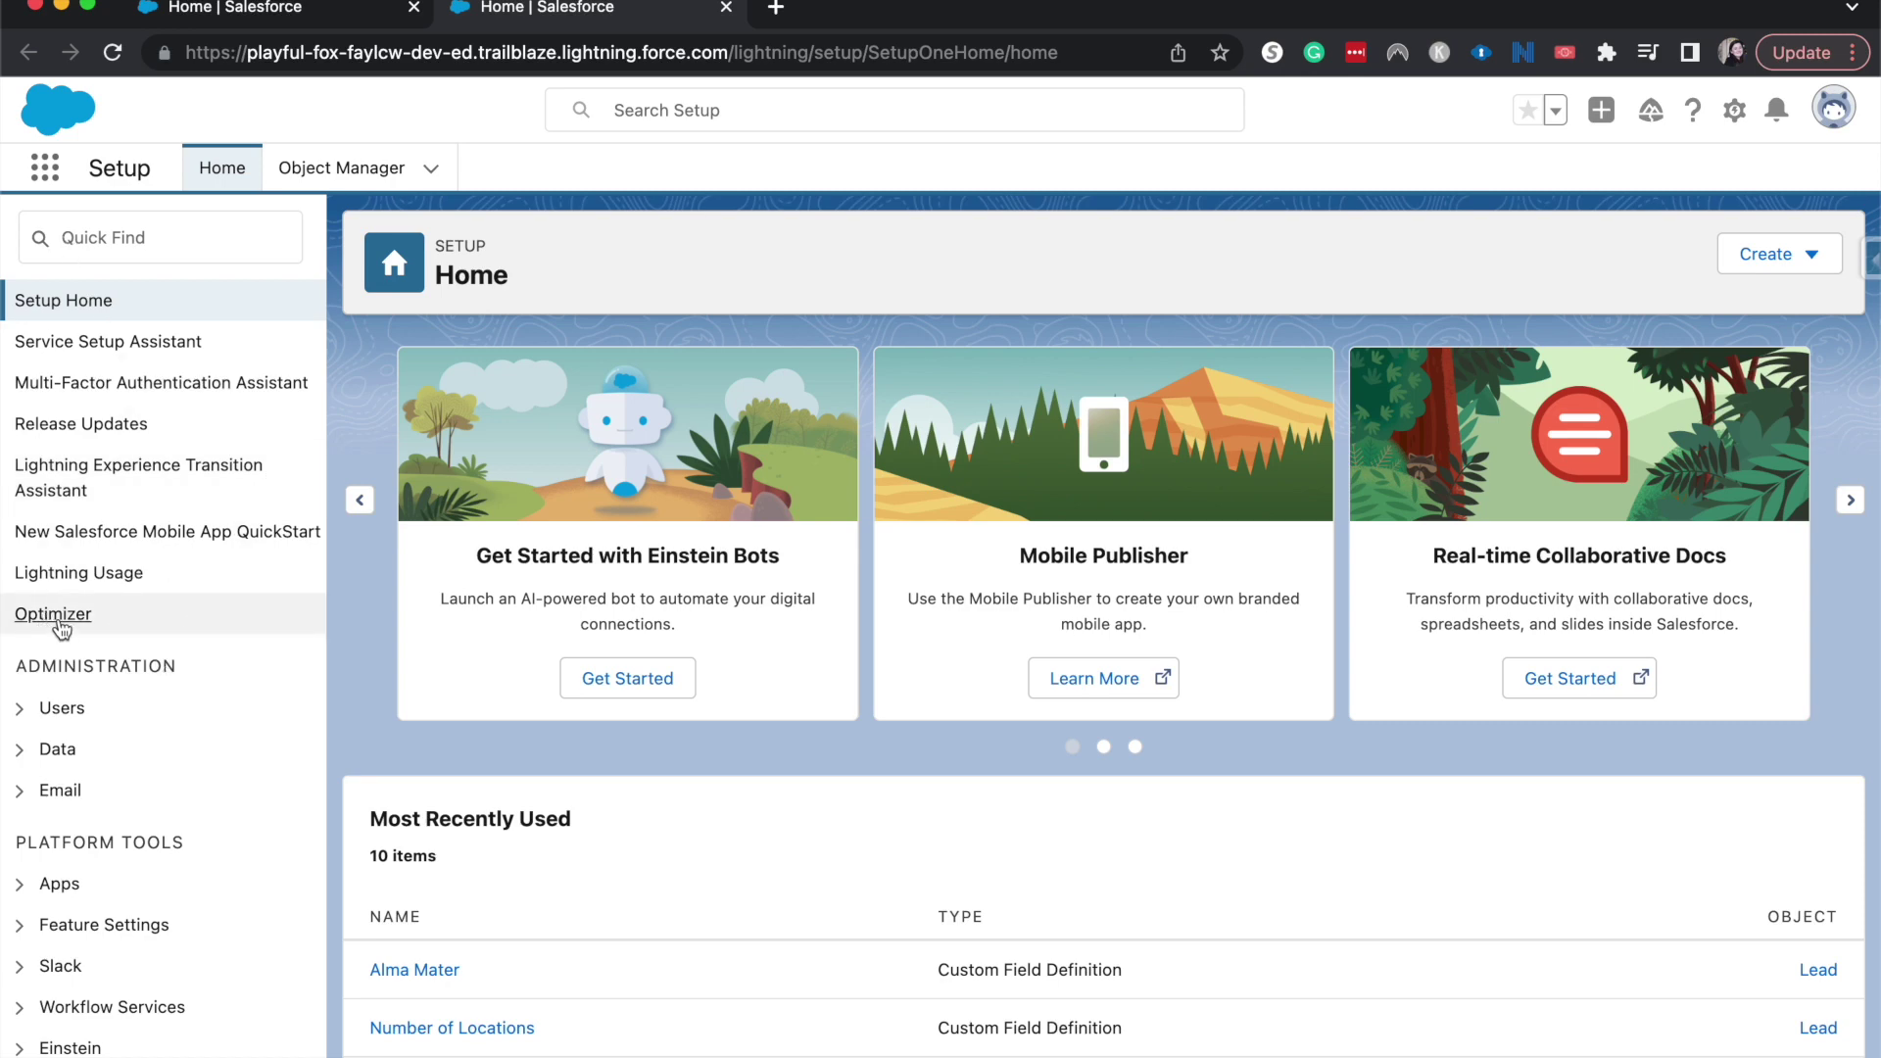
click(59, 625)
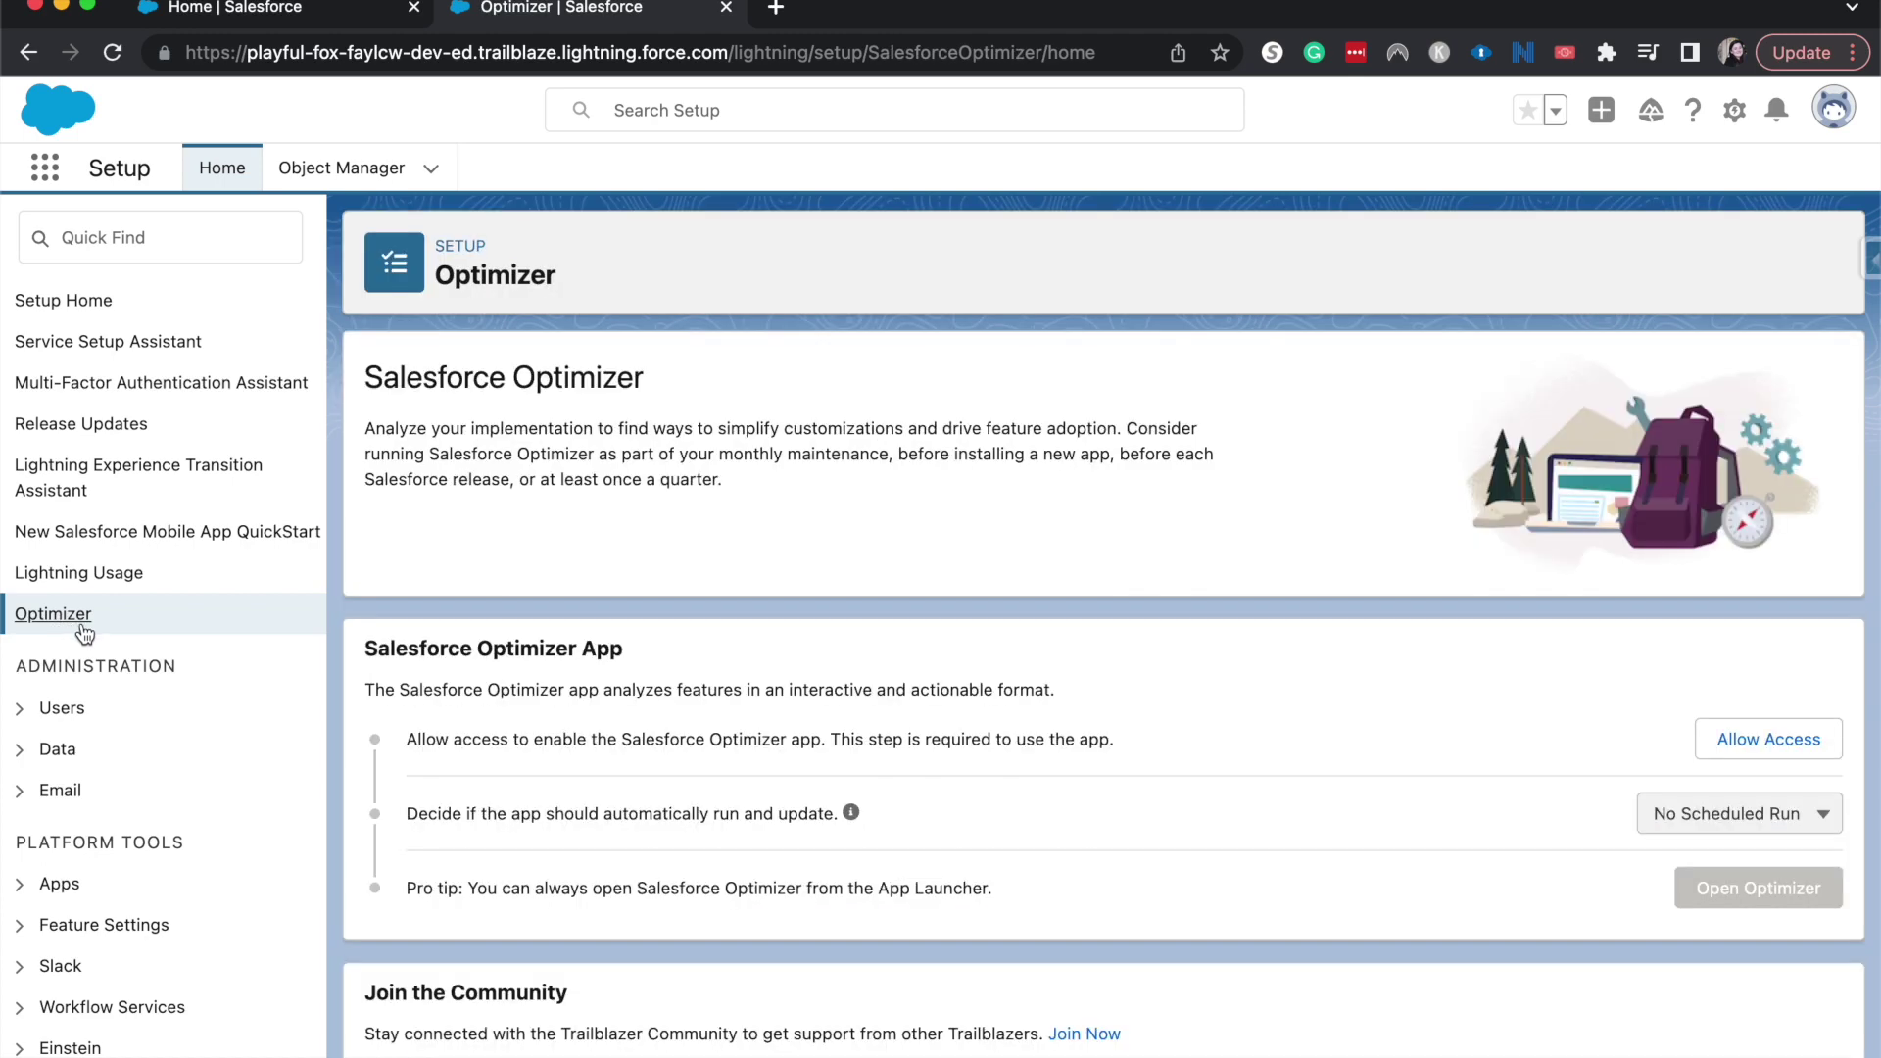
Allow the Optimizer app access by agreeing to the terms and saving.
click(1815, 745)
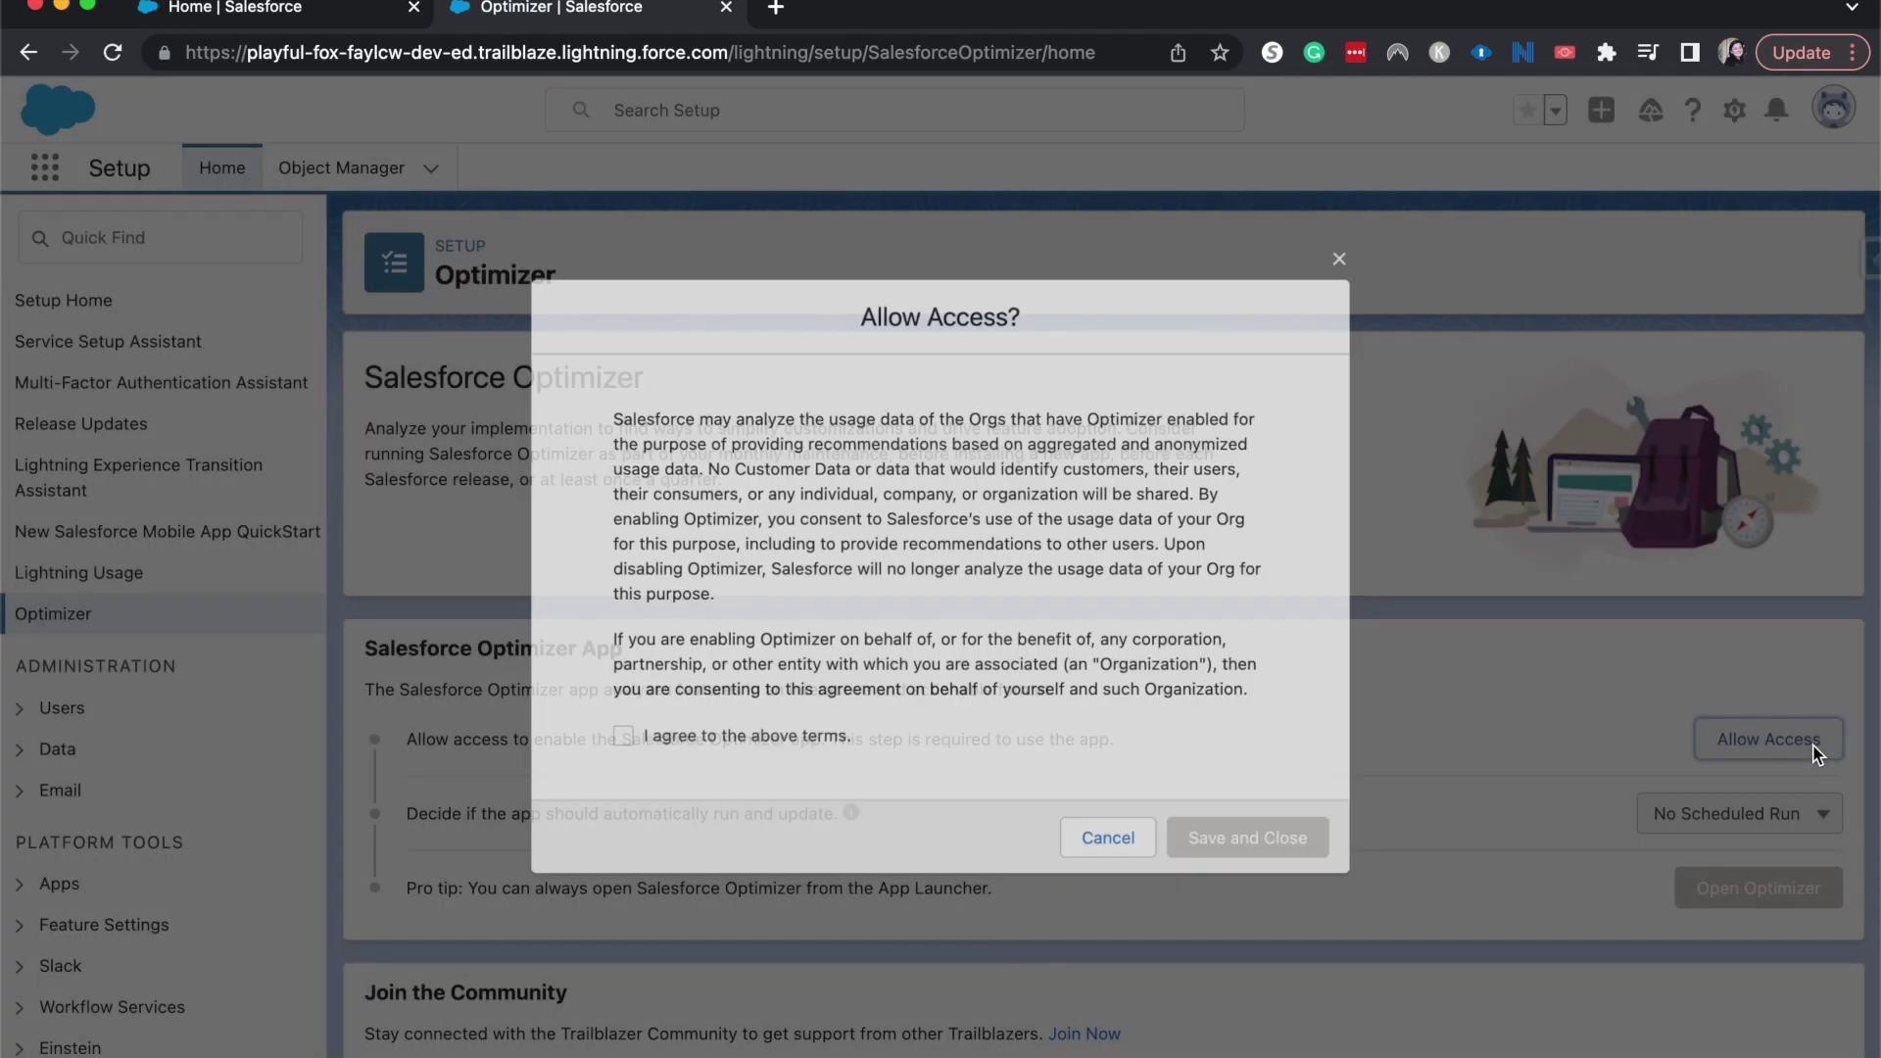
click(757, 735)
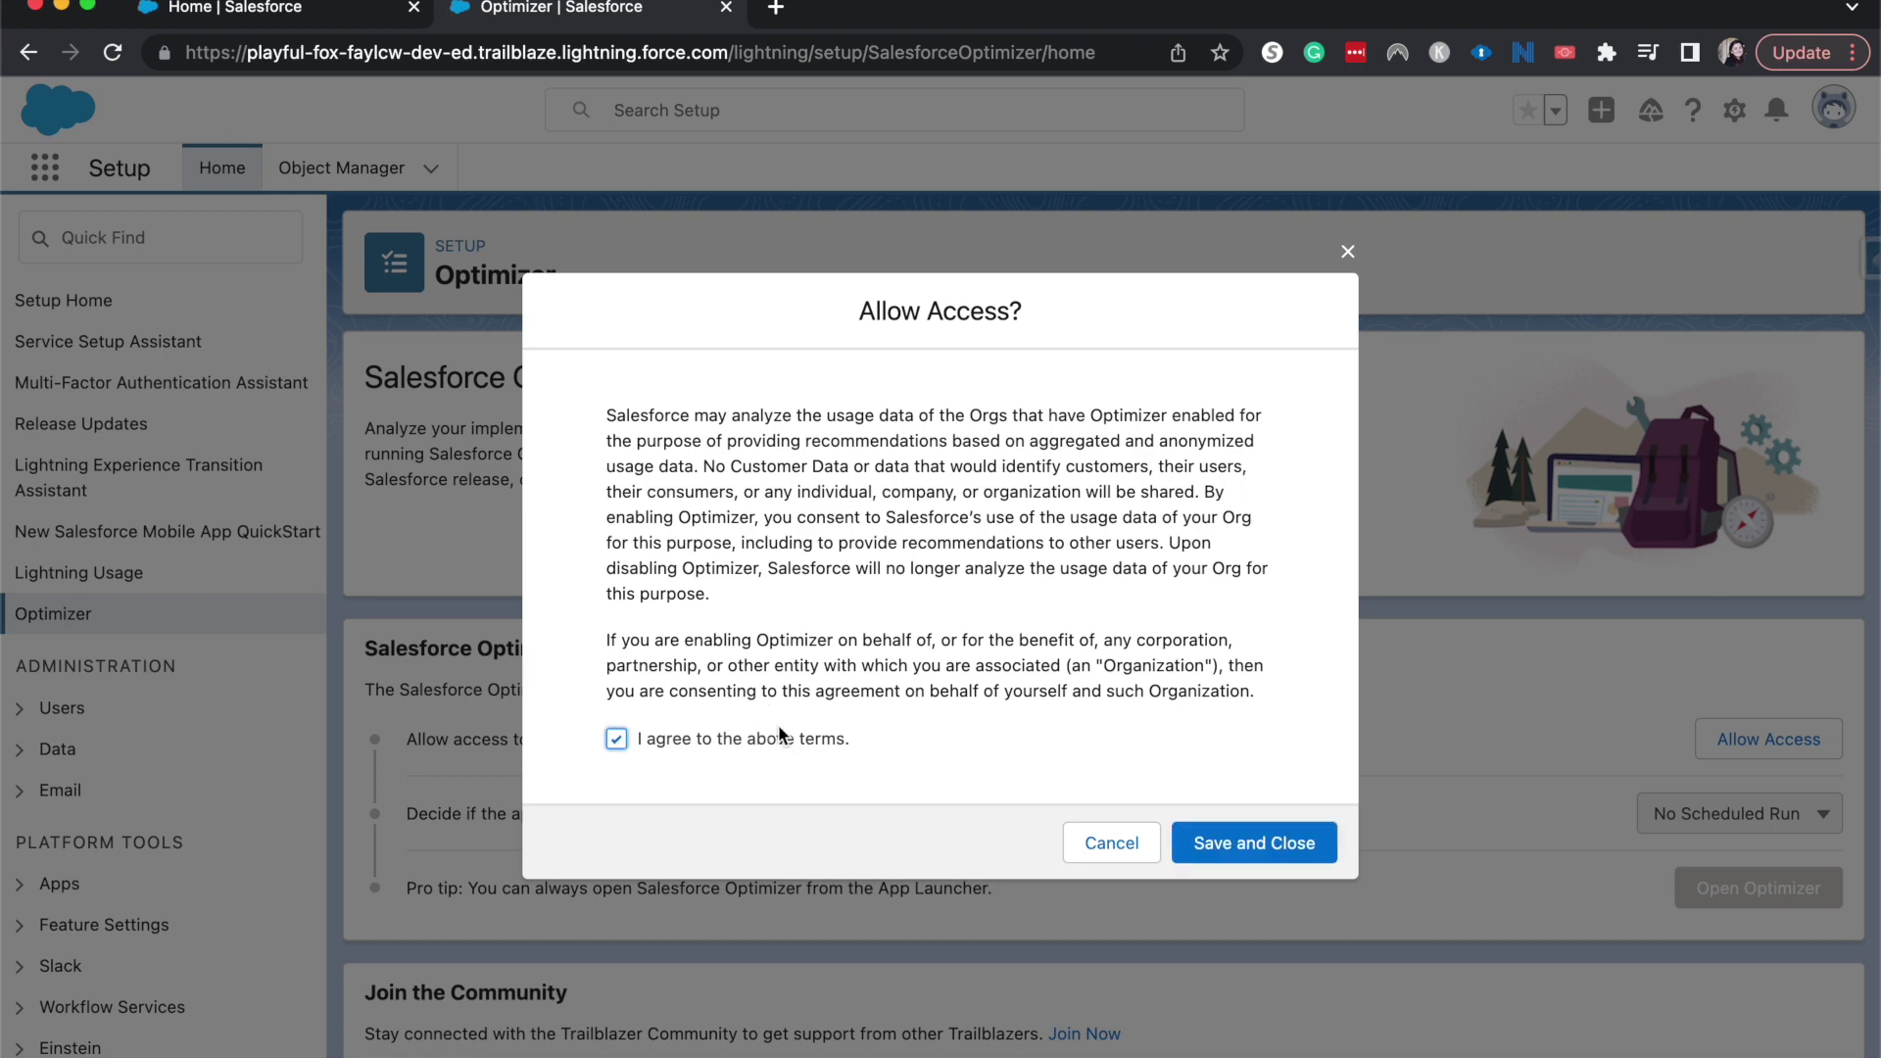
click(1213, 841)
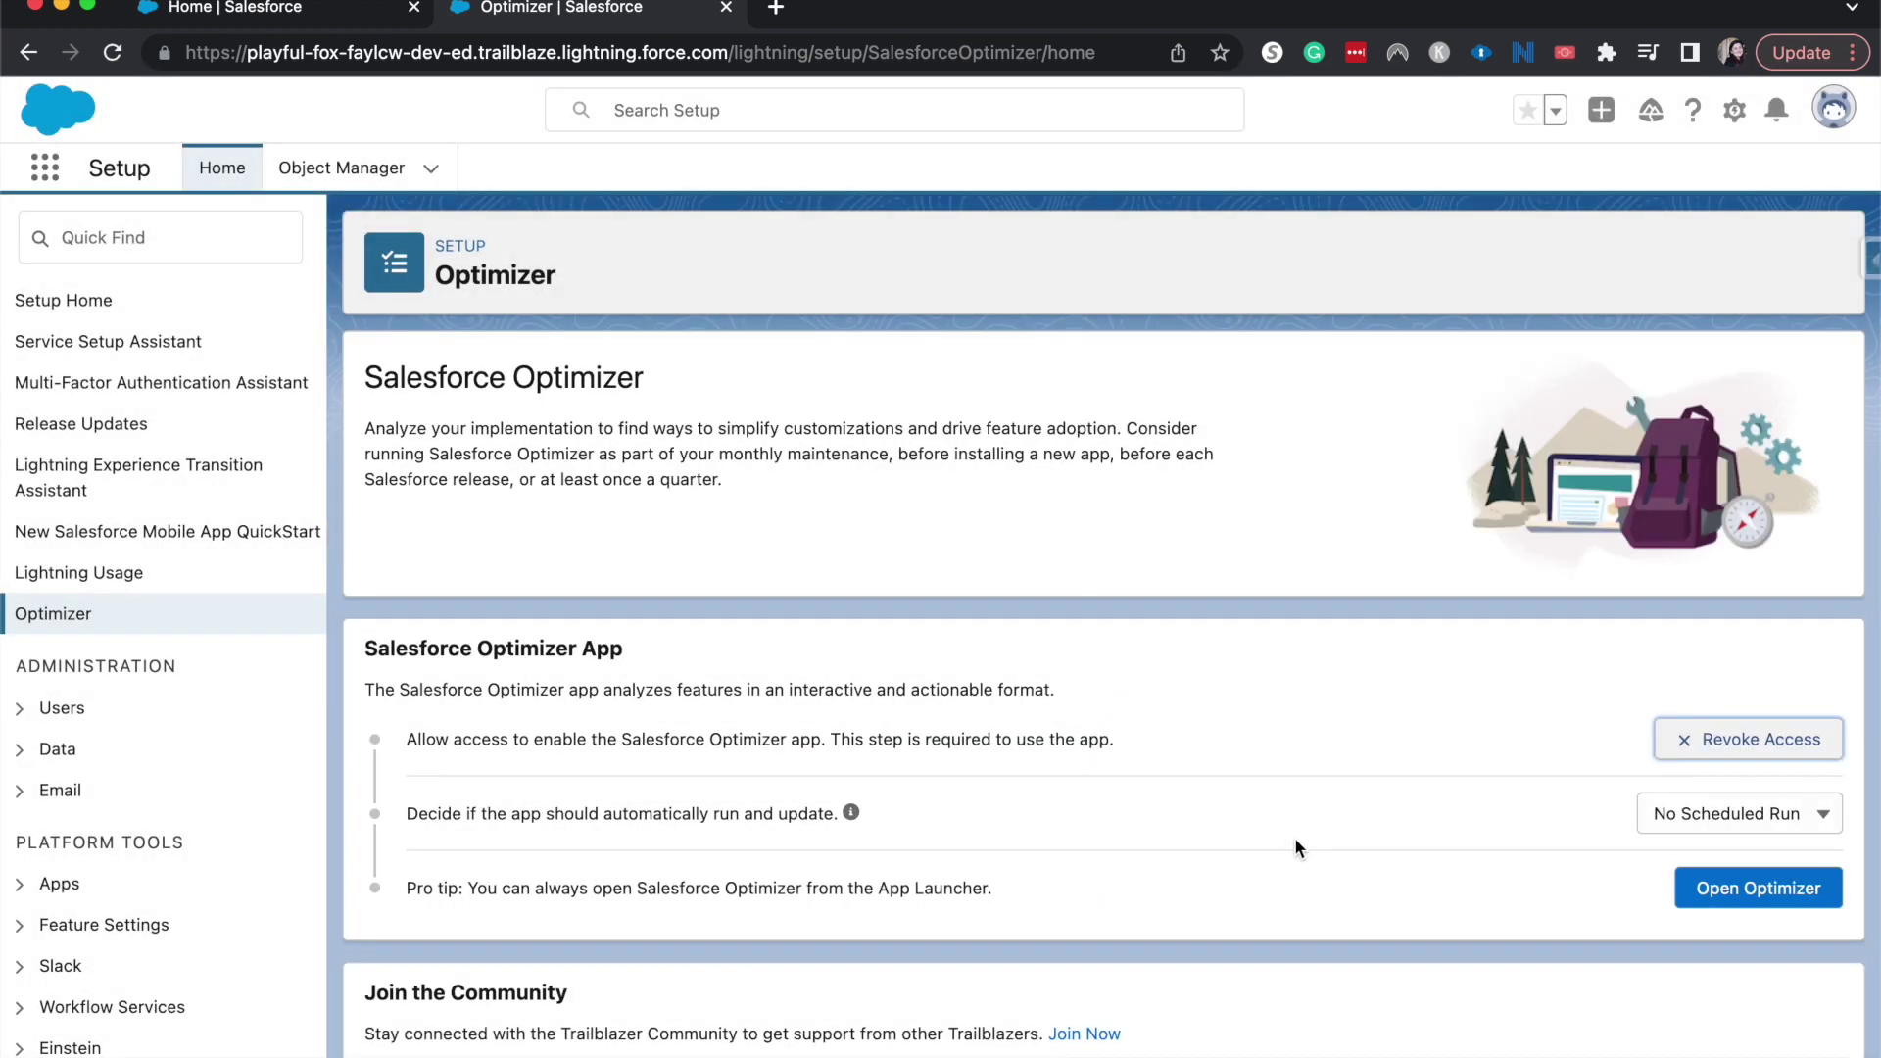
Keep the run schedule at No Scheduled Run and launch the Optimizer app.
click(1754, 819)
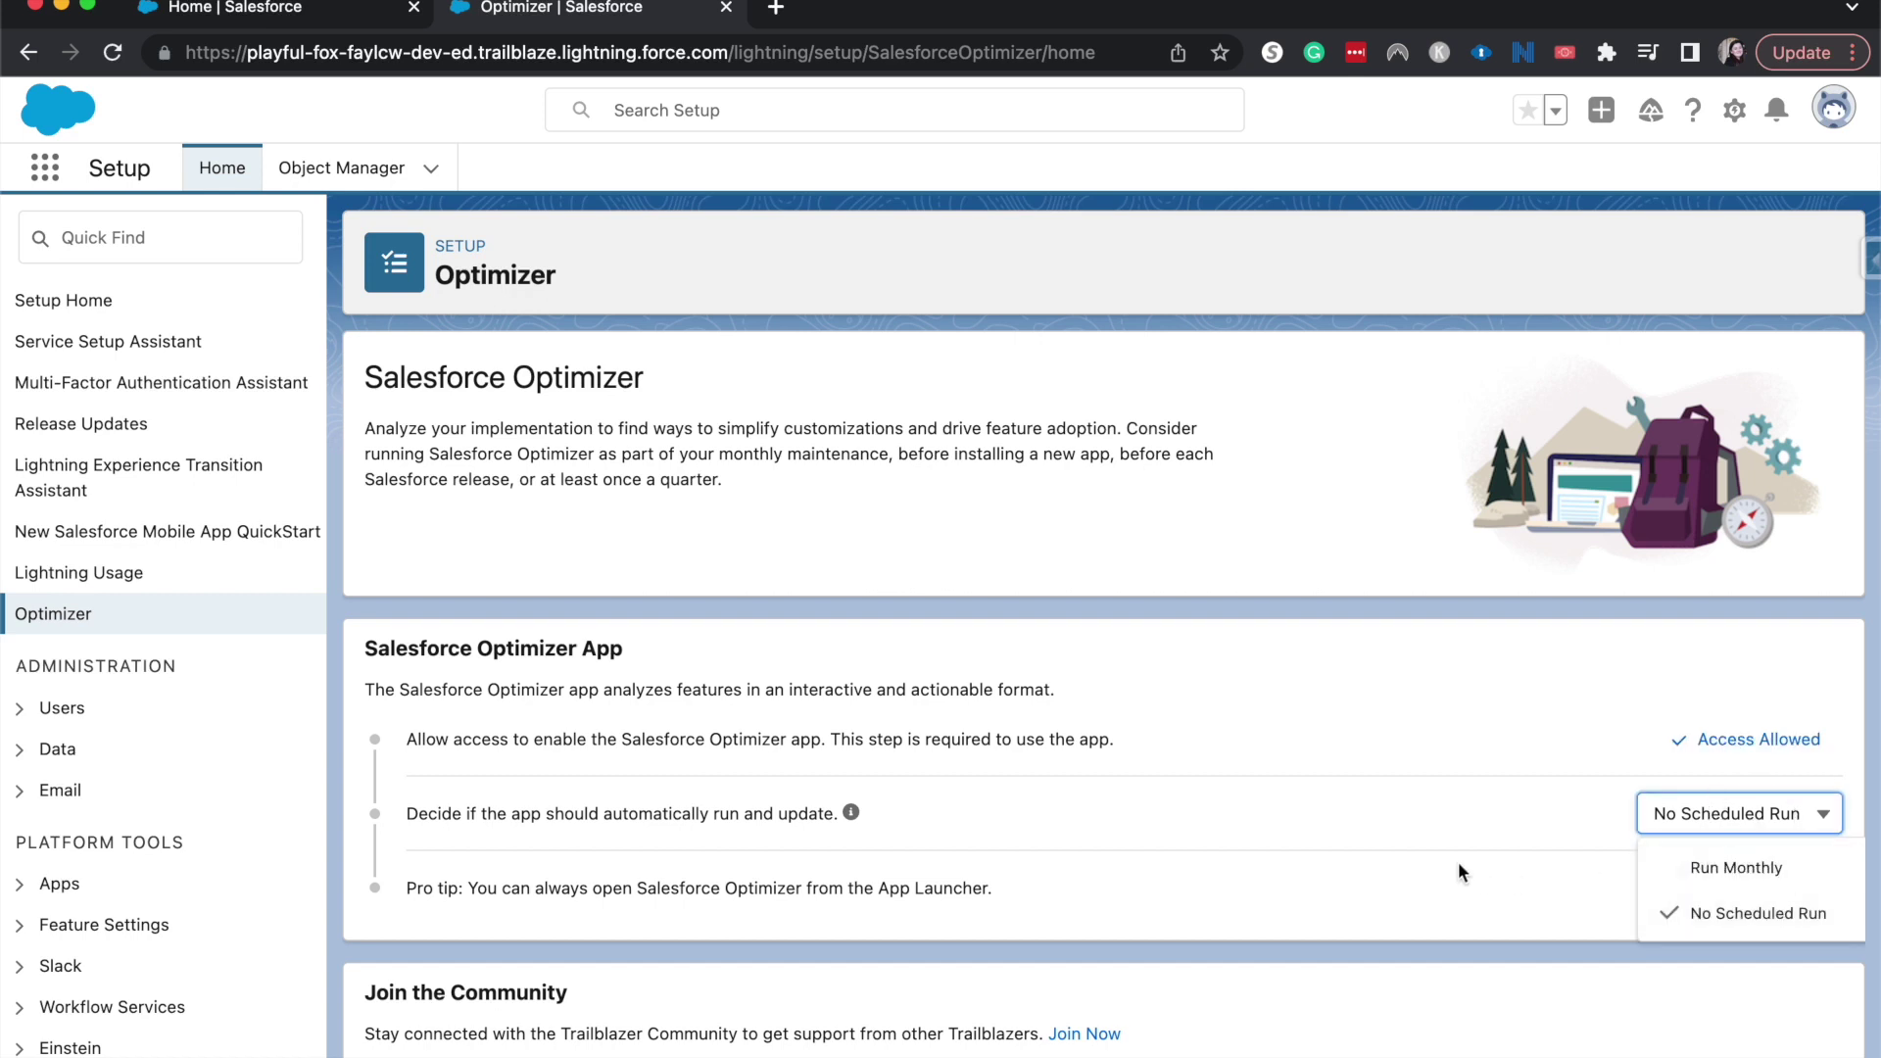
click(1709, 921)
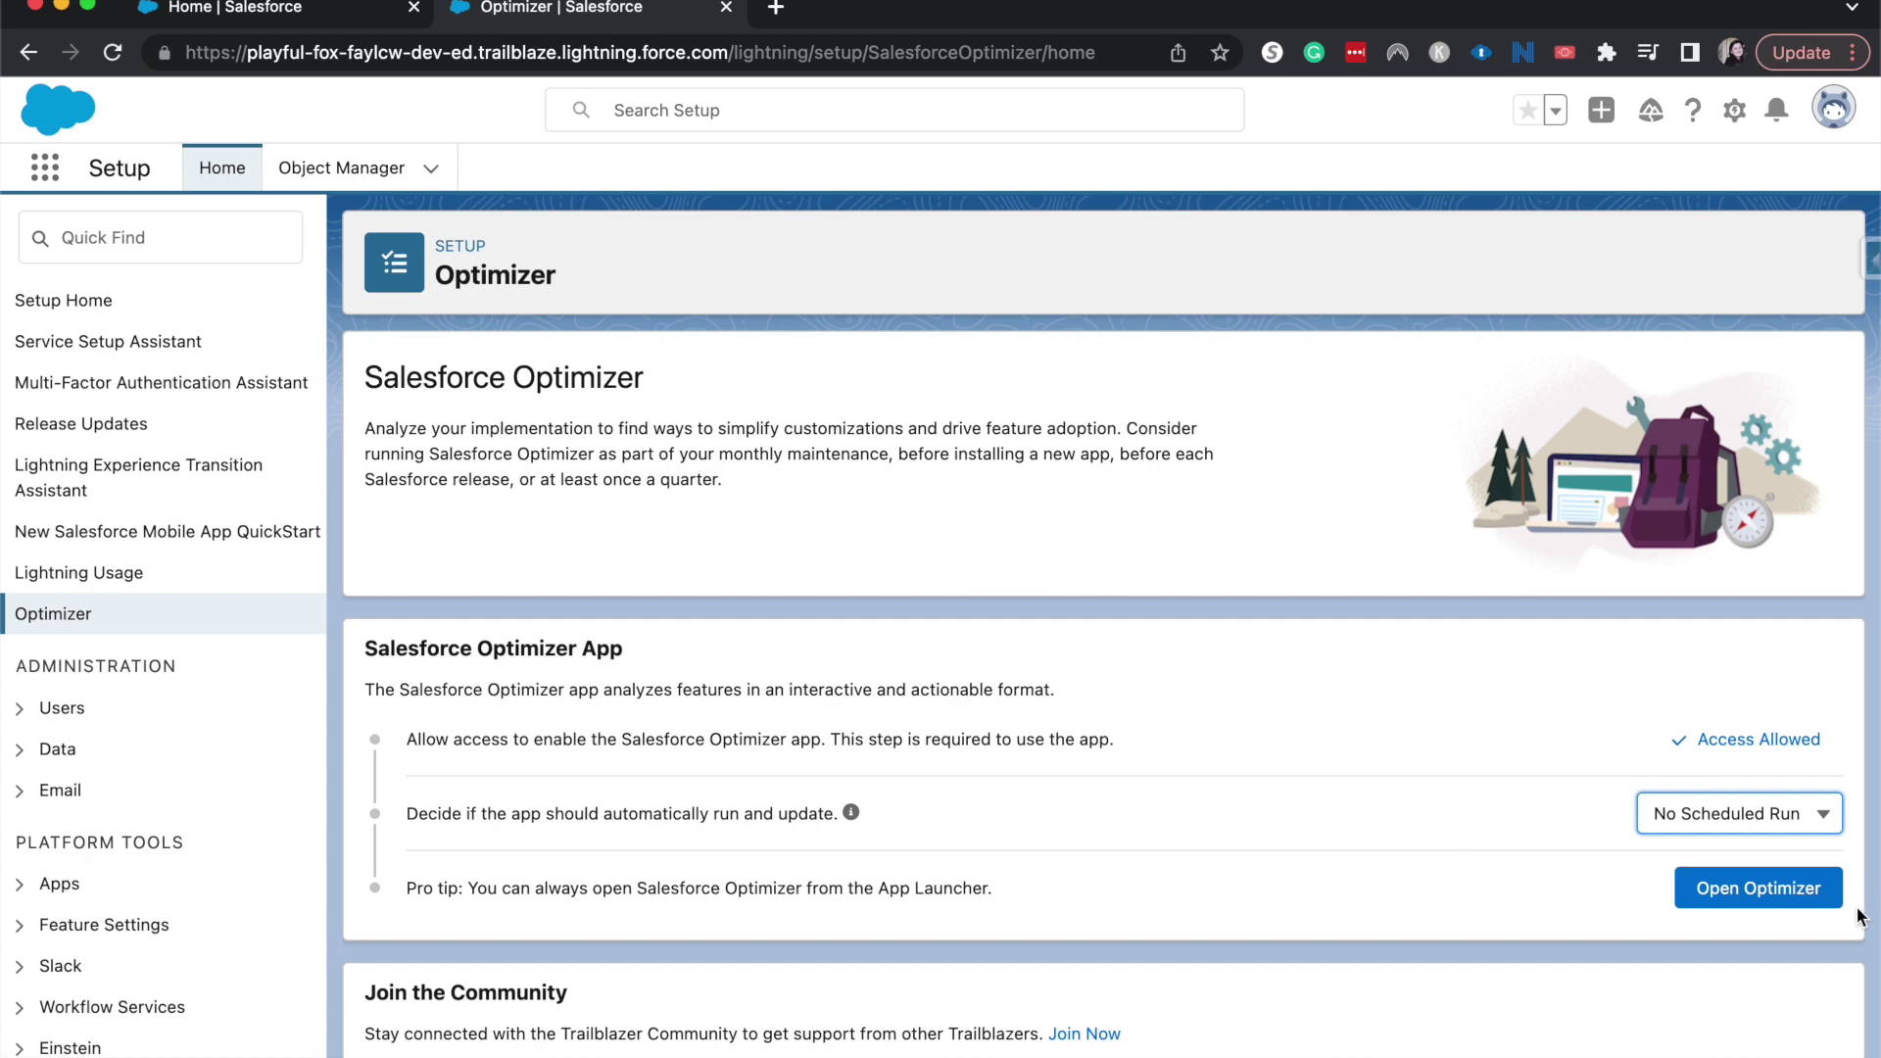
click(1793, 899)
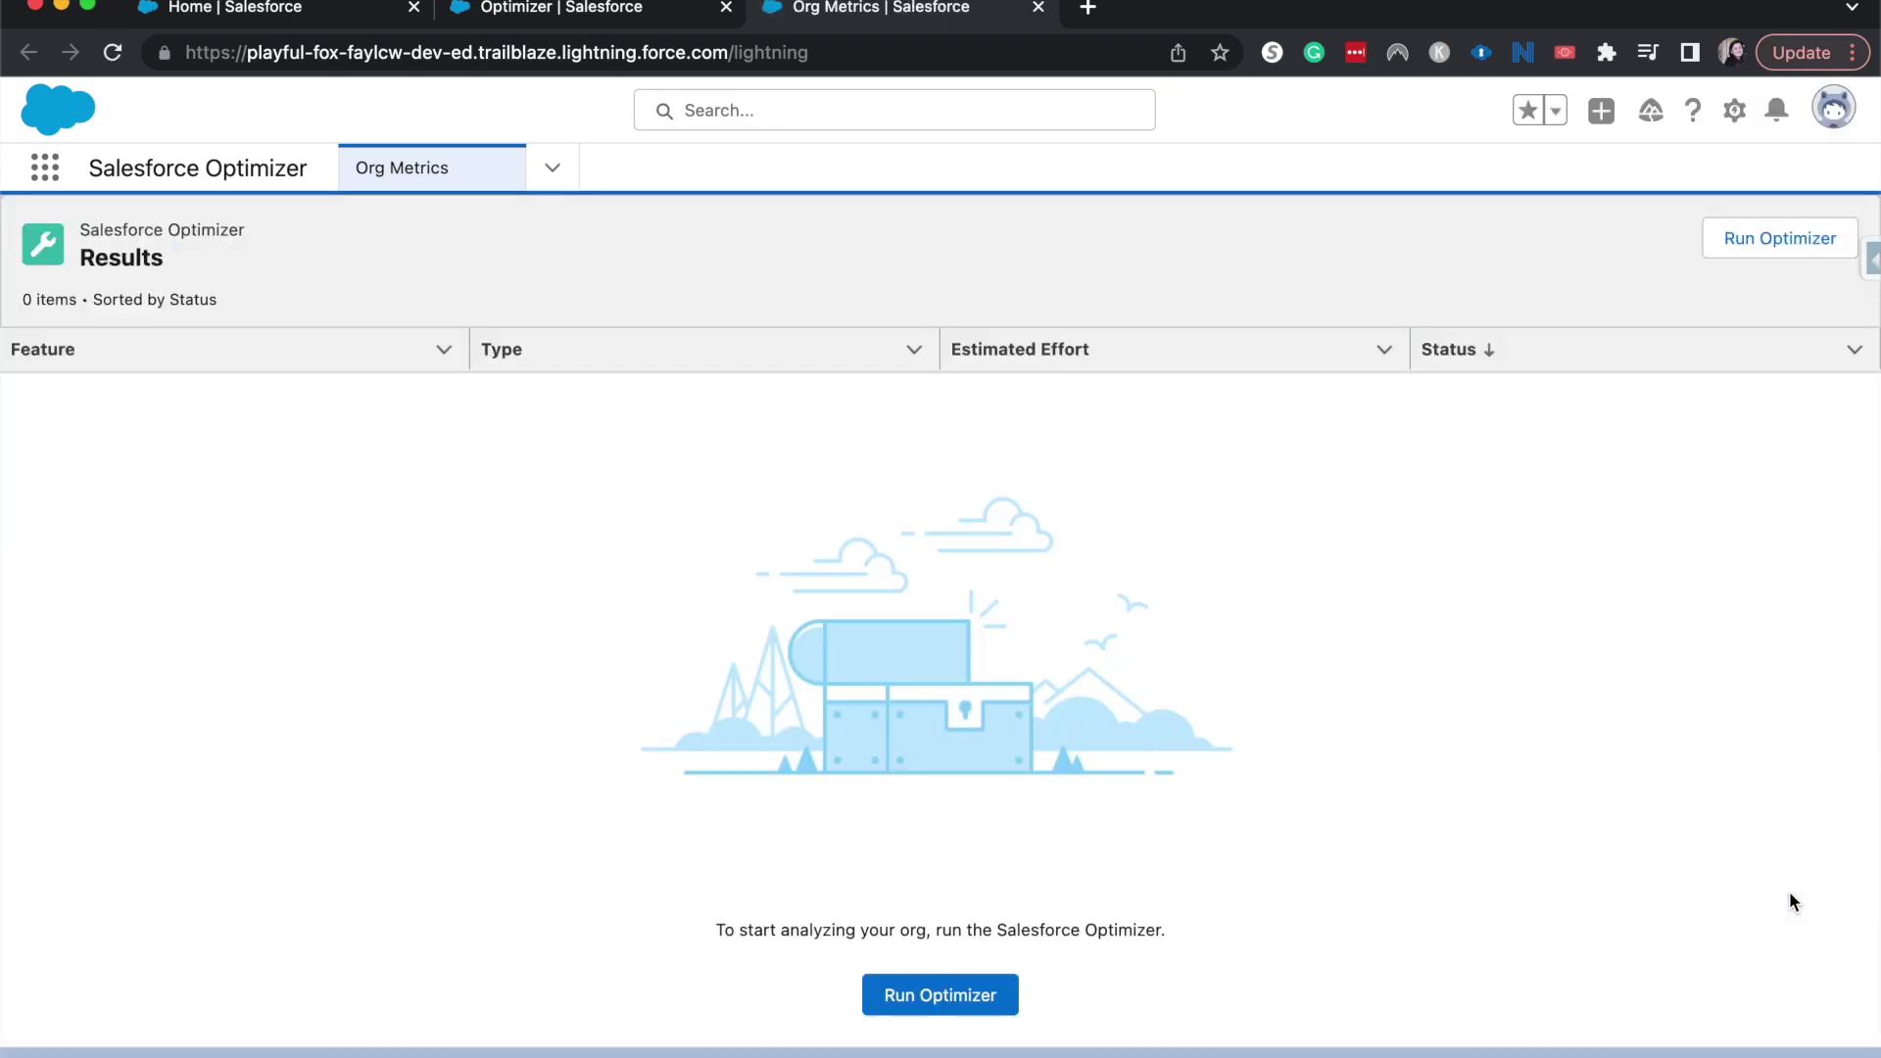
Start an Optimizer scan of the org and switch to the Sales home tab.
click(1781, 253)
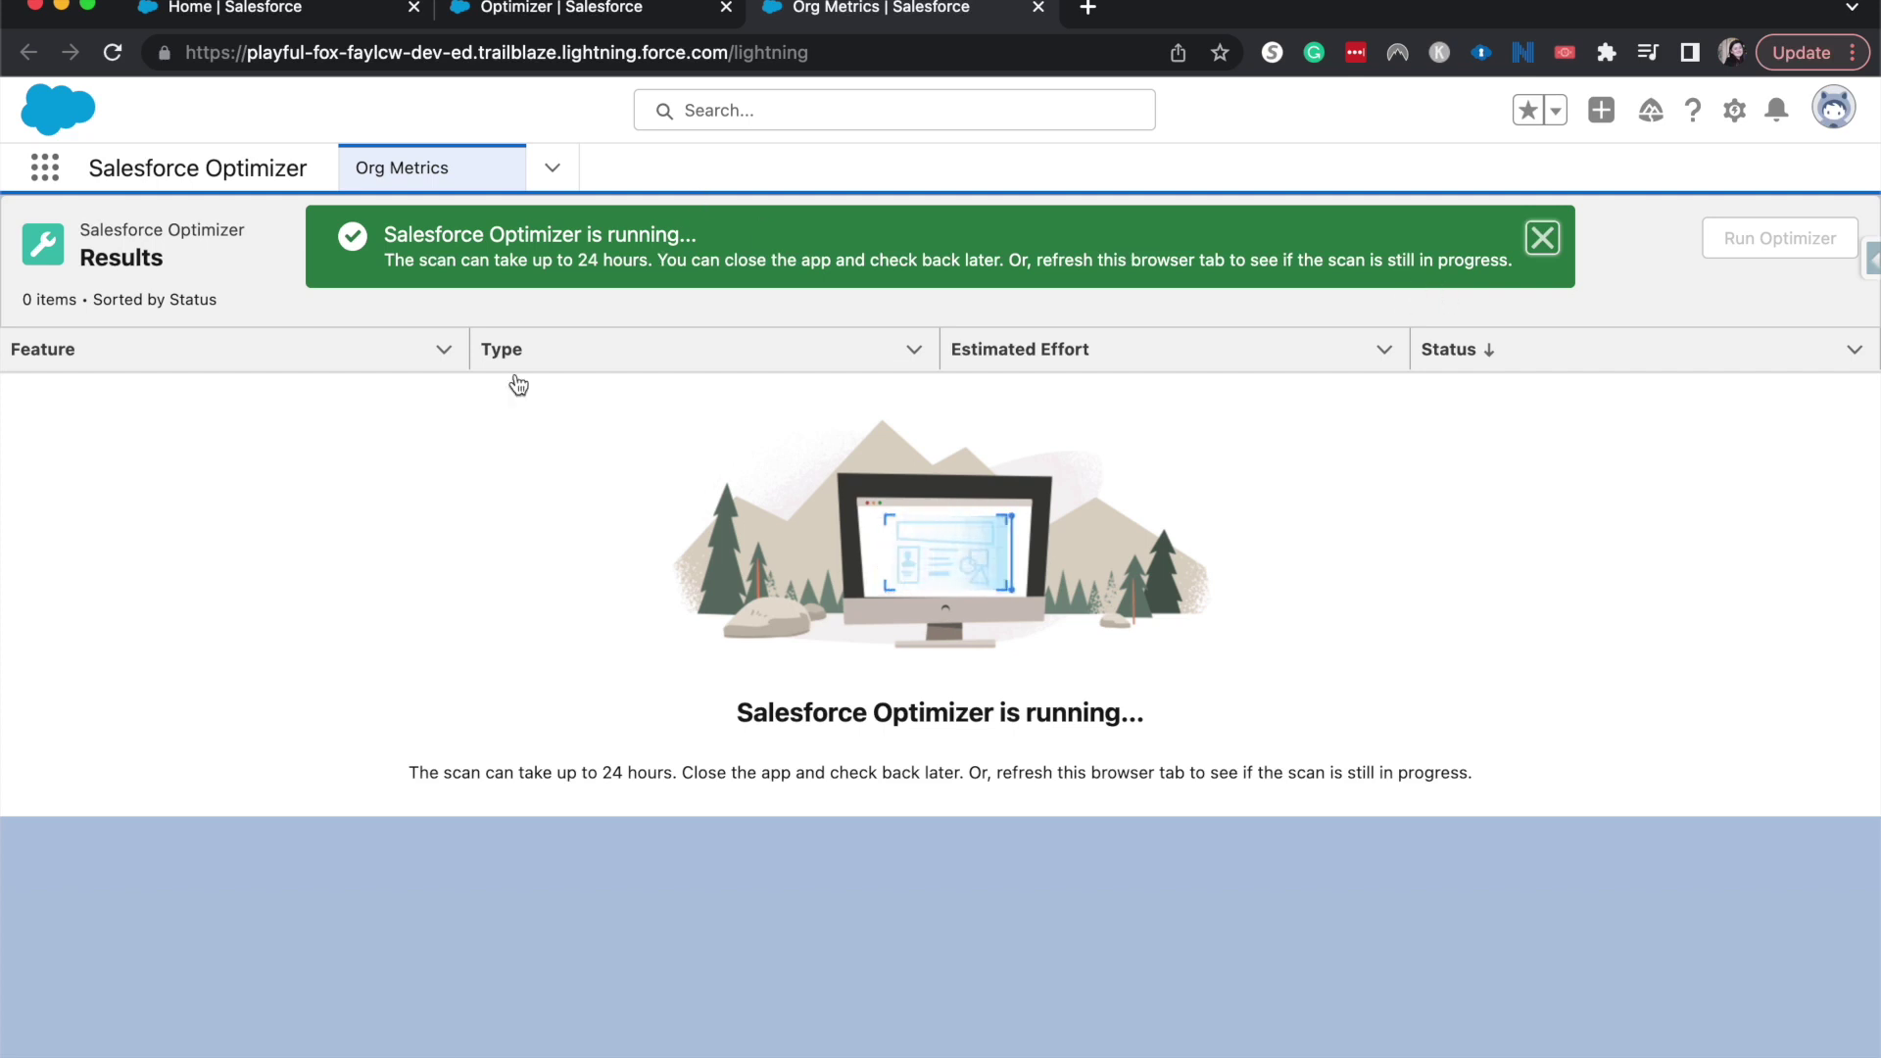
click(338, 10)
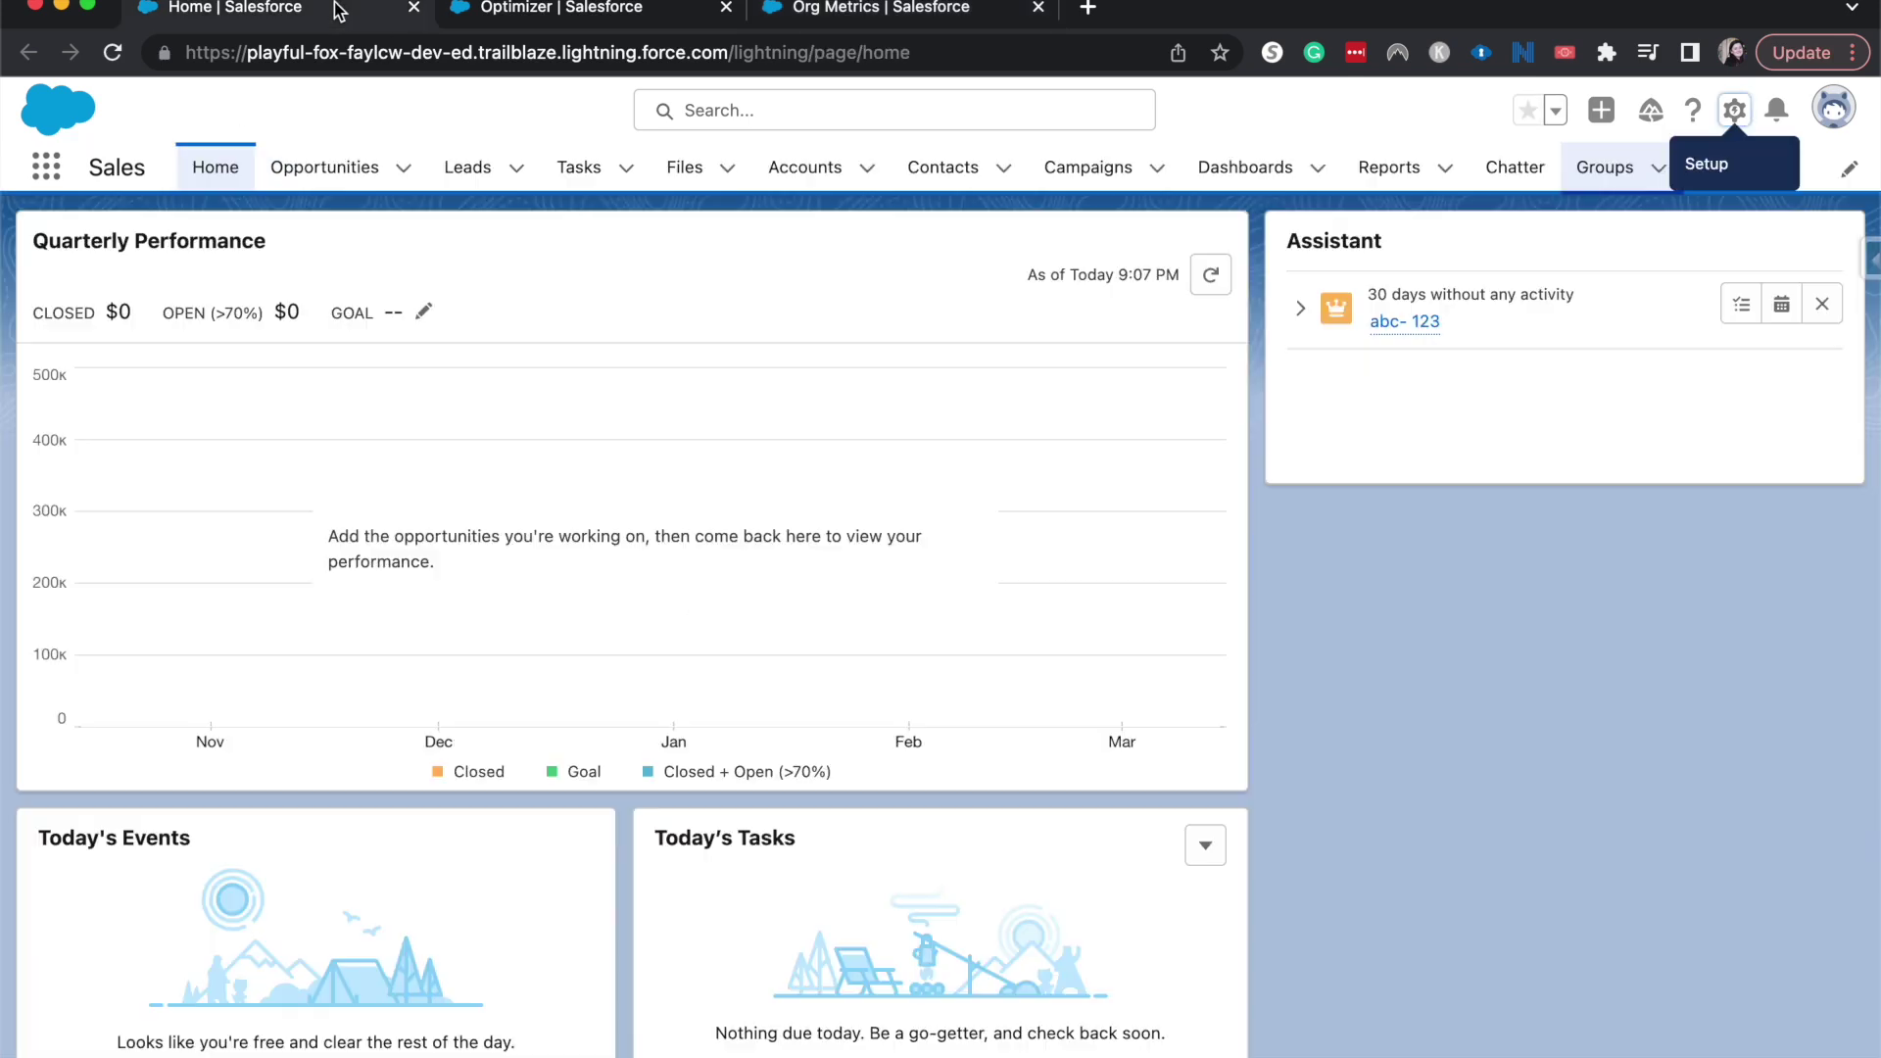
Search the App Launcher for 'opt', then return to the Optimizer Org Metrics tab.
click(46, 168)
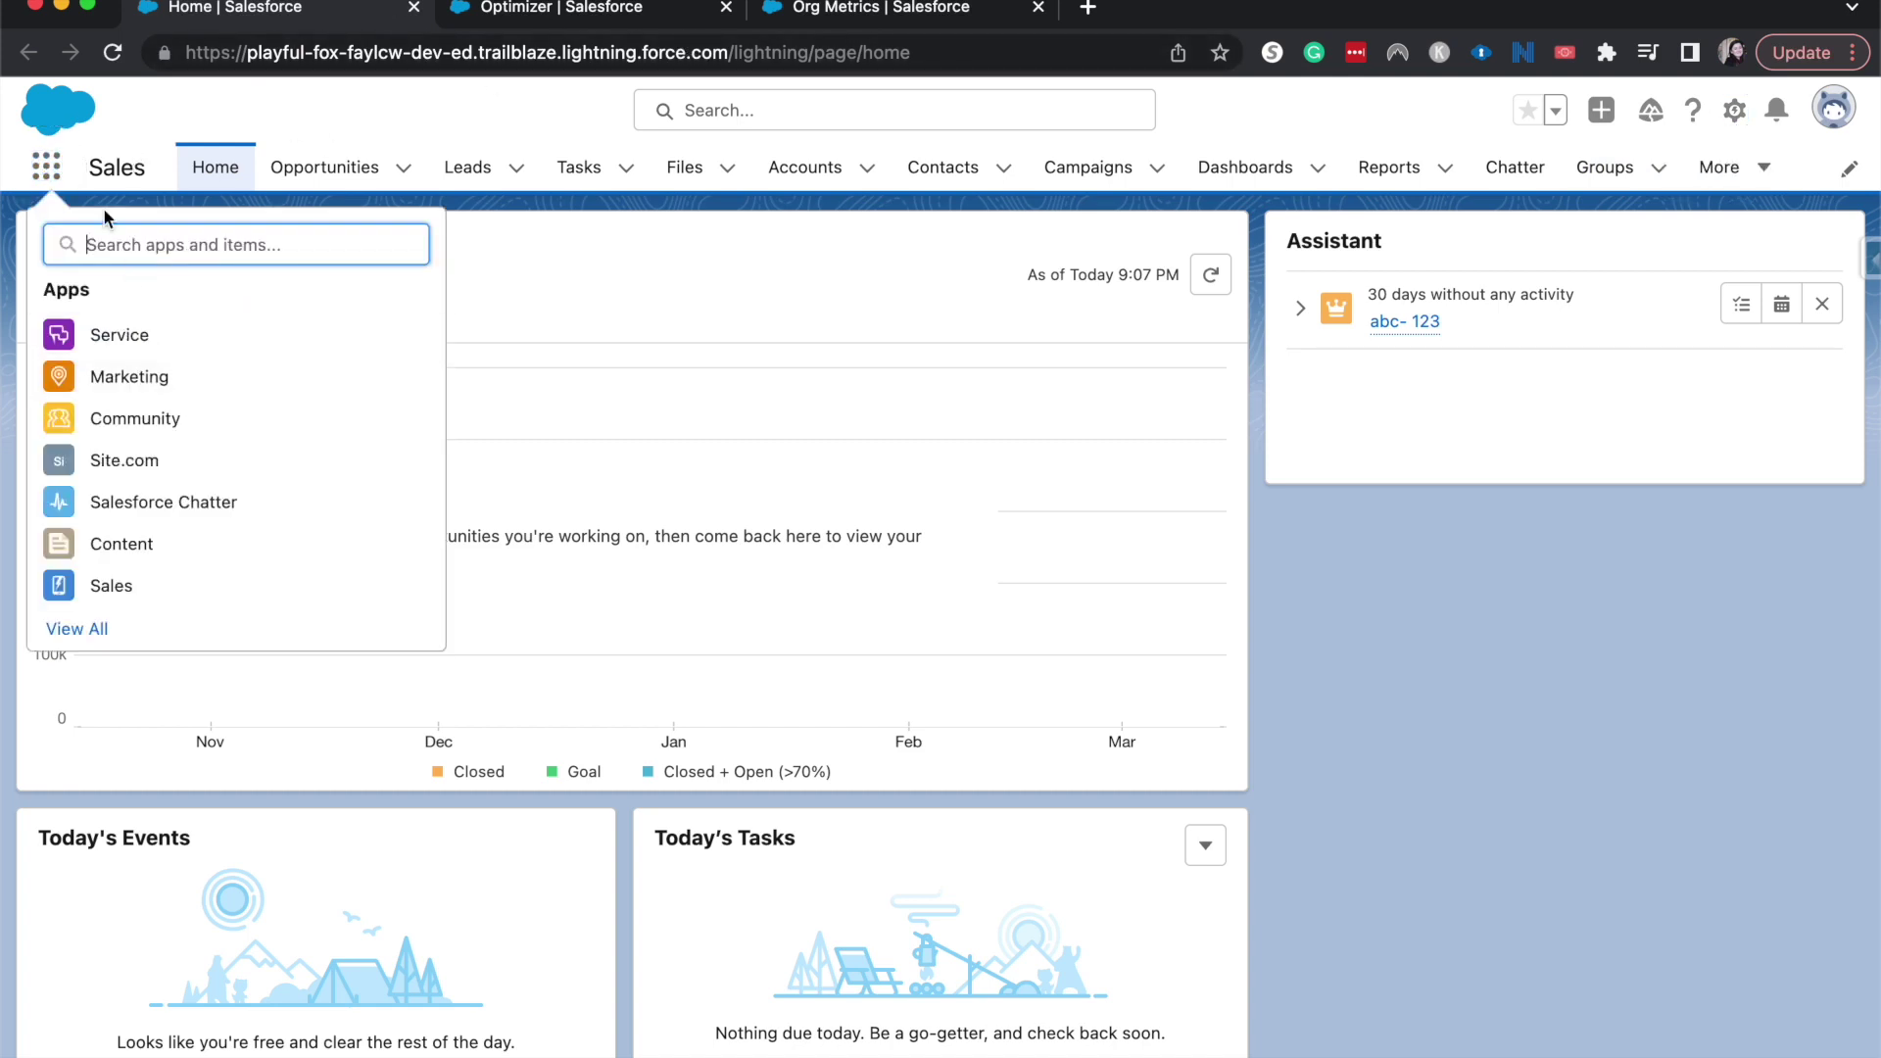
text(ot)
key(BackSpace)
text(t)
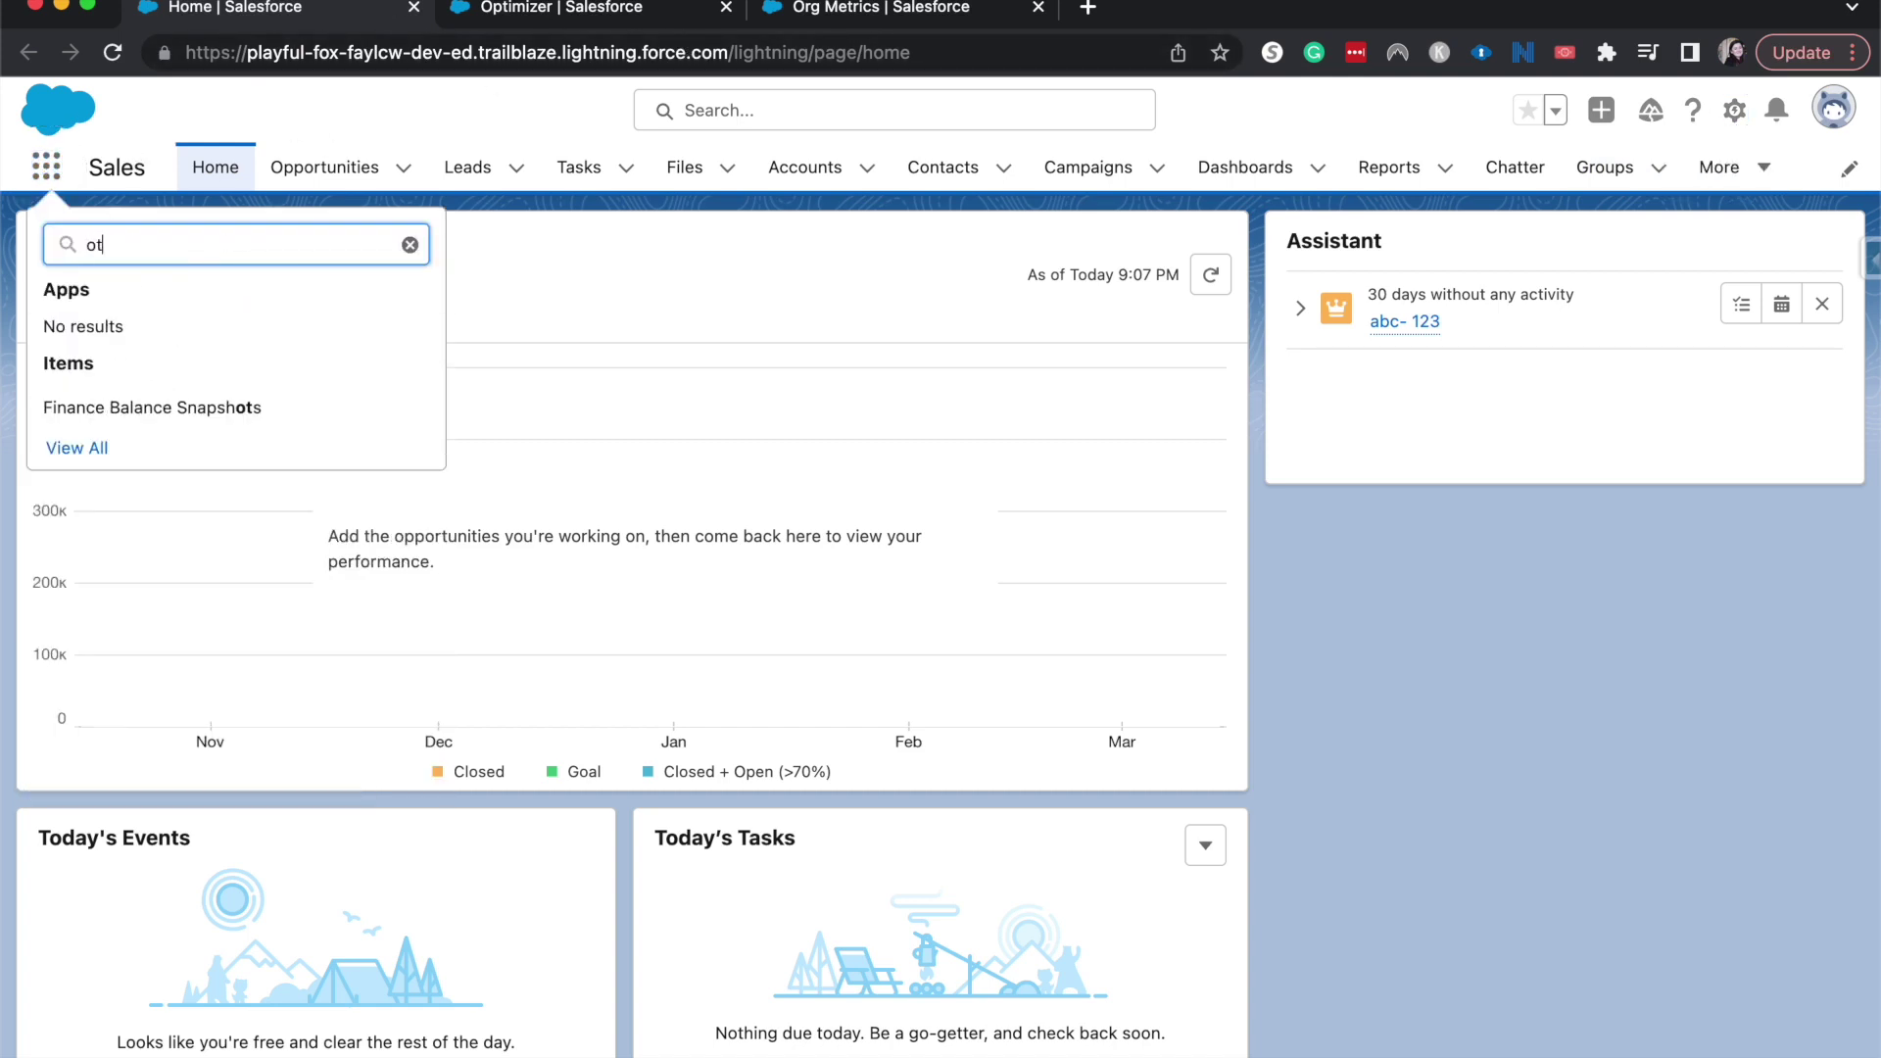
key(BackSpace)
text(pt)
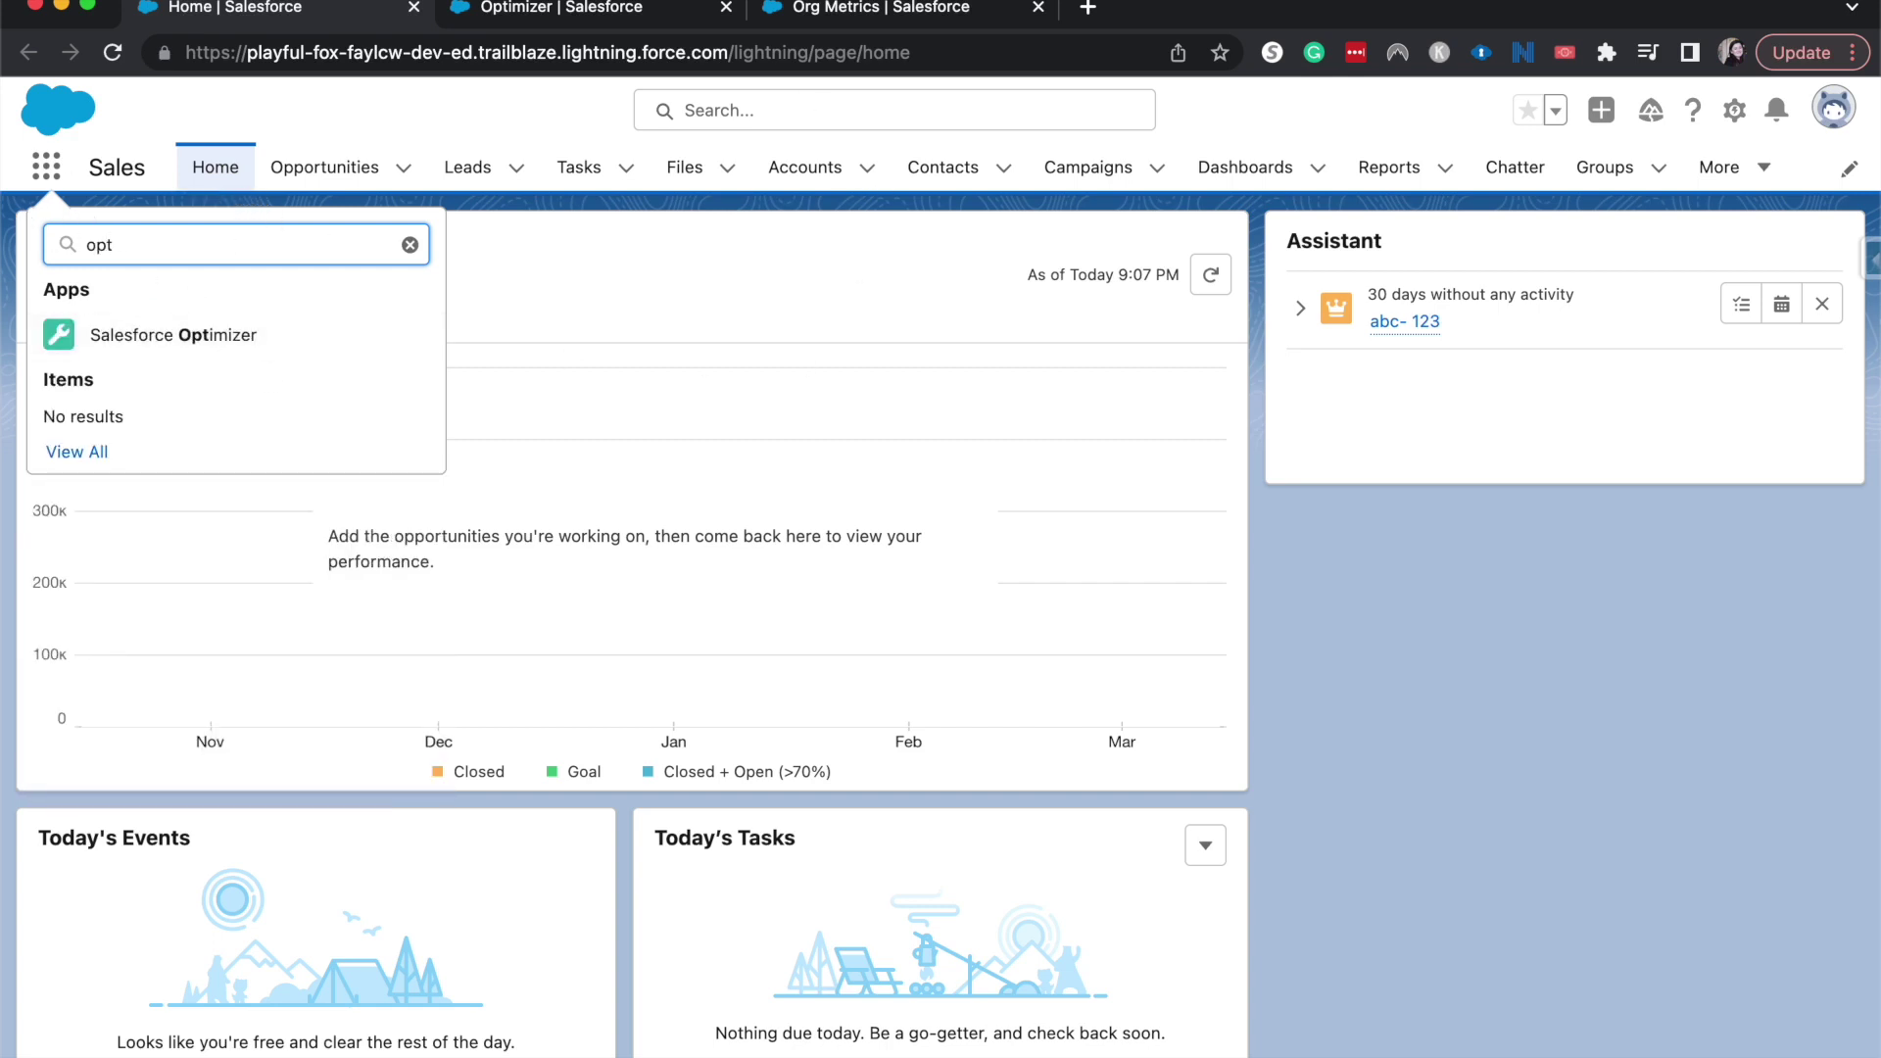
click(826, 19)
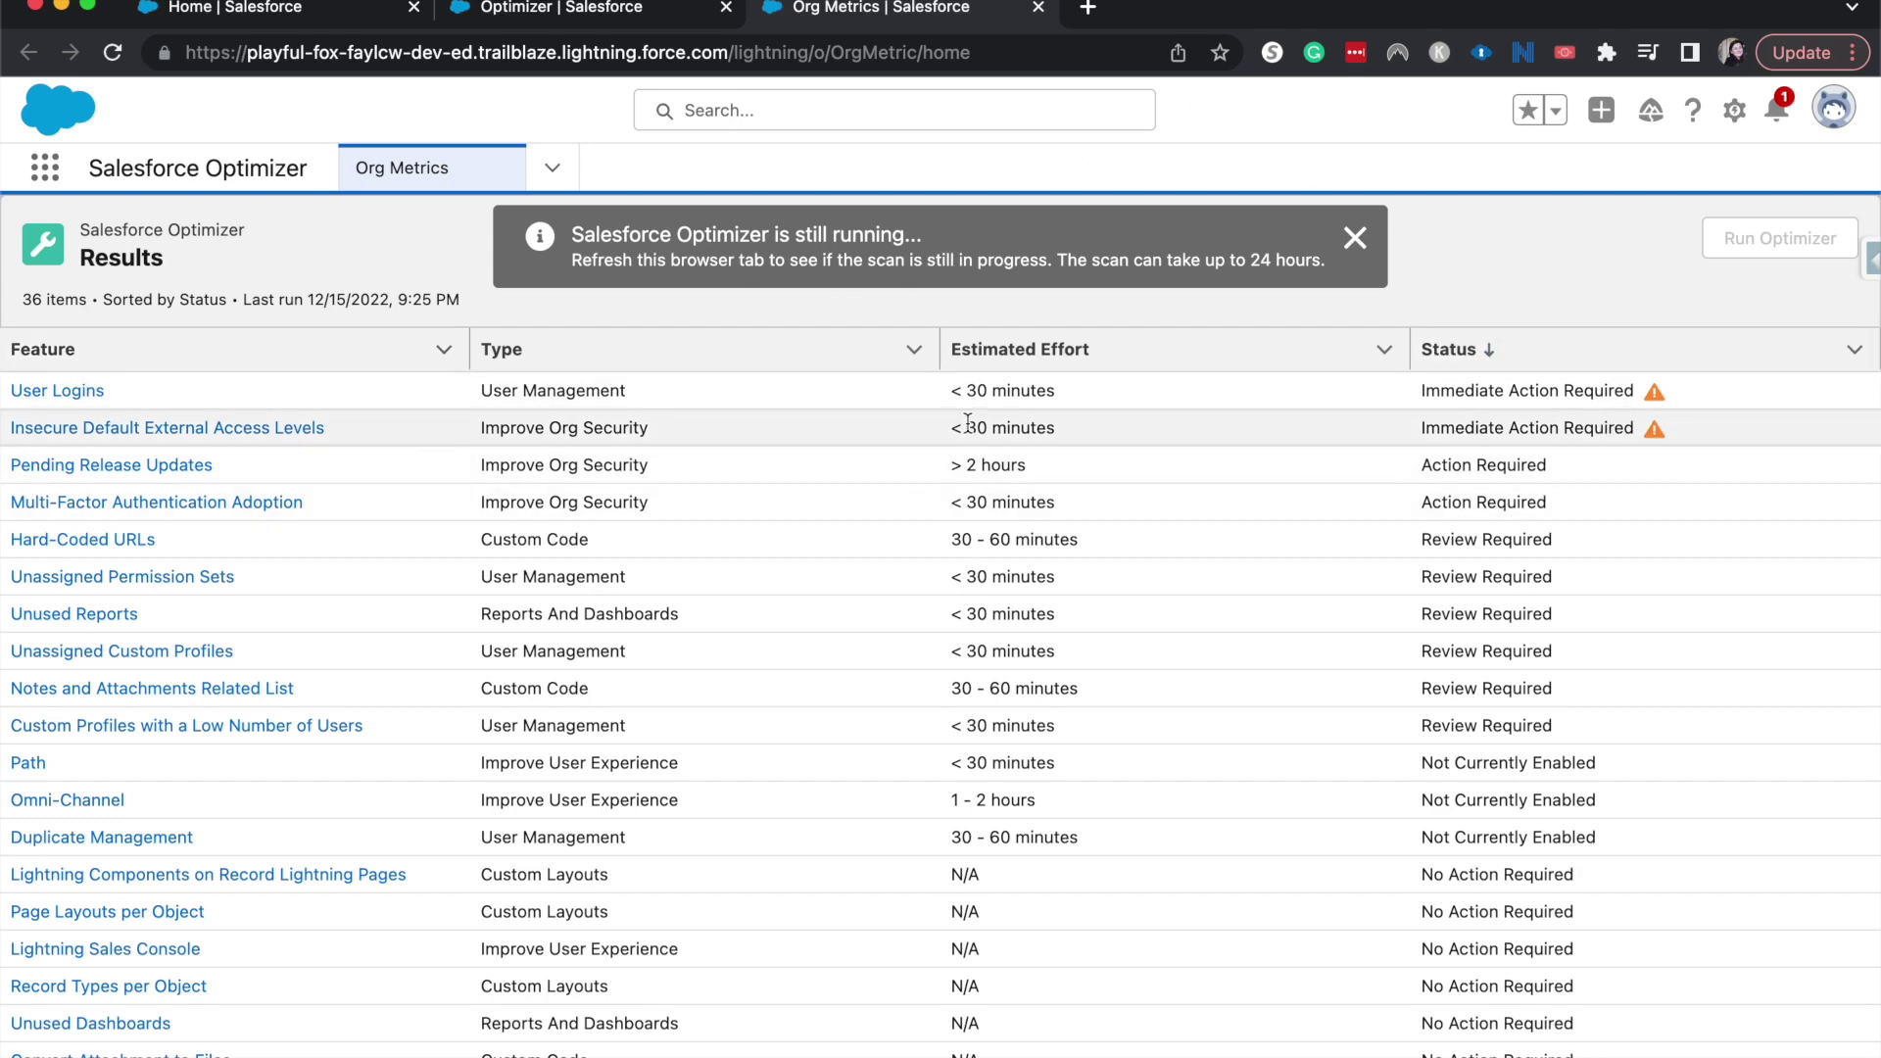
Scroll through the Org Metrics Results table showing 36 partial recommendation items.
scroll(967, 423, down, 3)
scroll(967, 423, down, 10)
scroll(967, 426, up, 12)
Open the User Logins result listing the user who has never logged in.
click(79, 392)
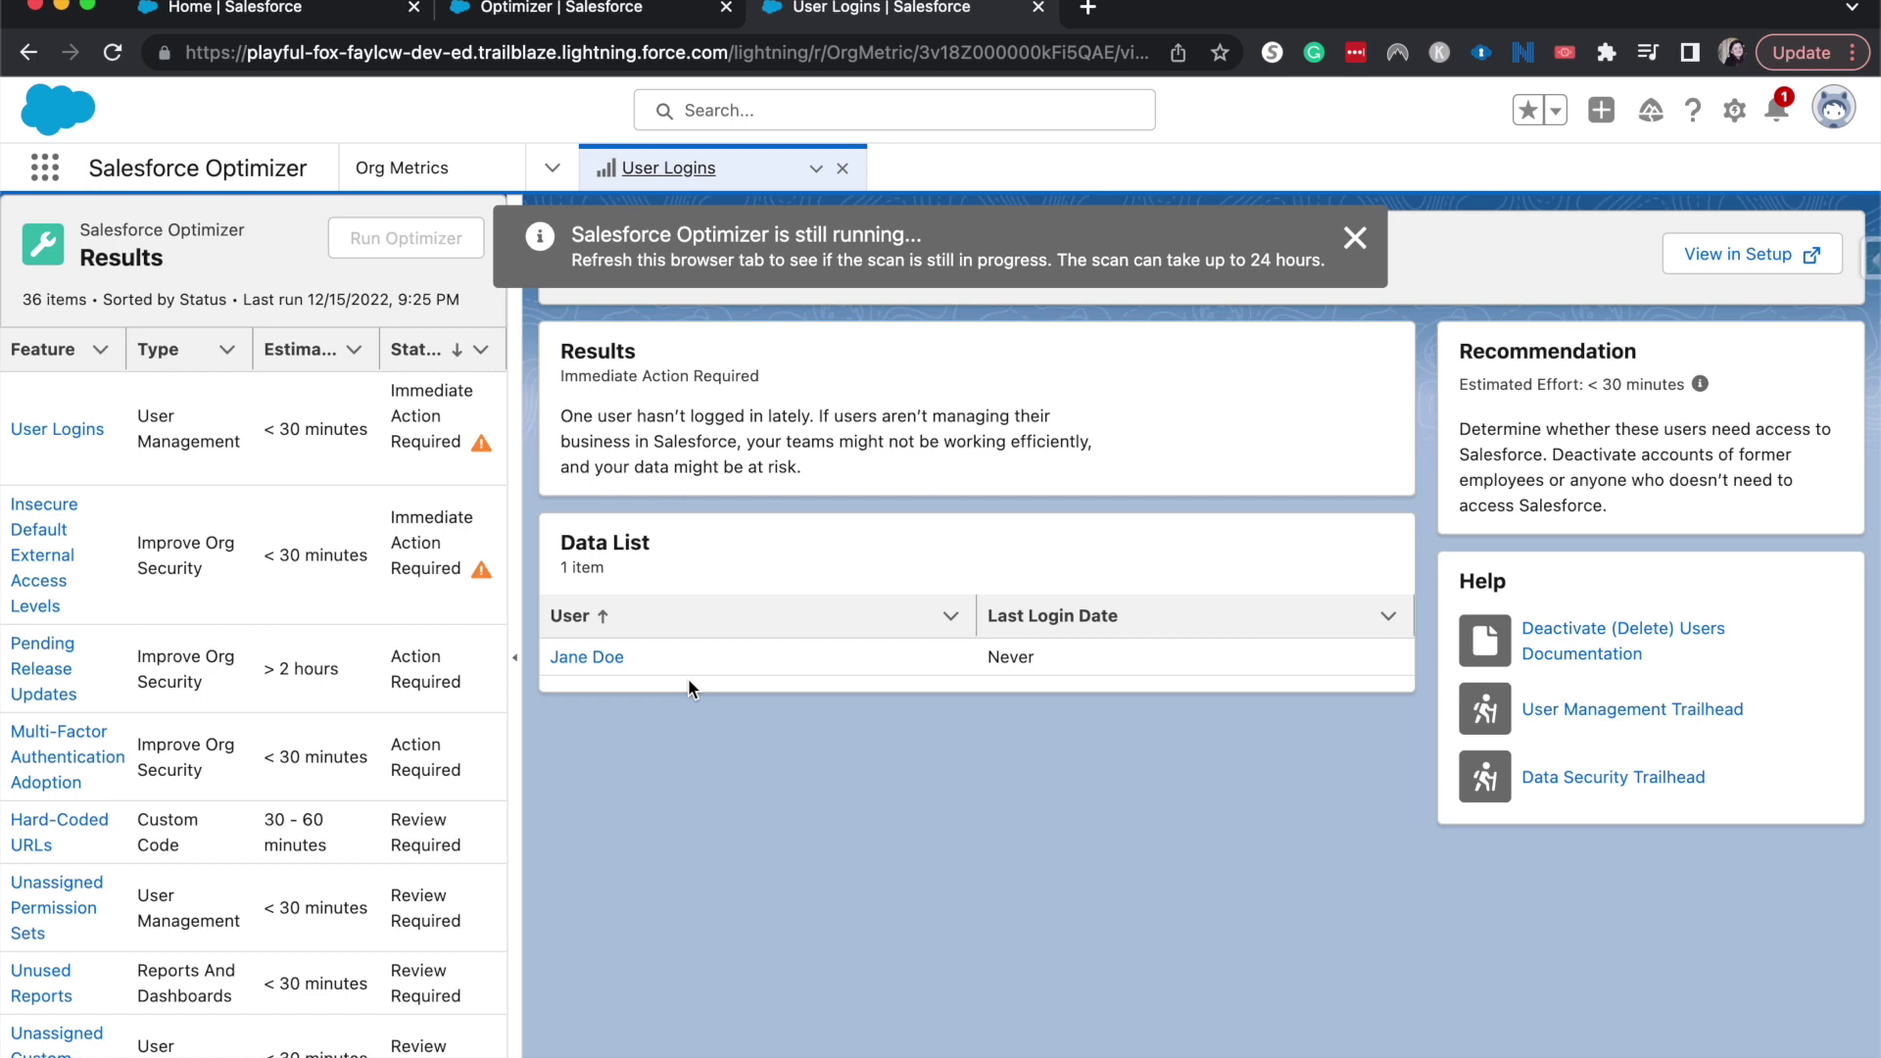
Review the Insecure Default External Access Levels result showing Product as Public Read/Write, then close it.
click(63, 564)
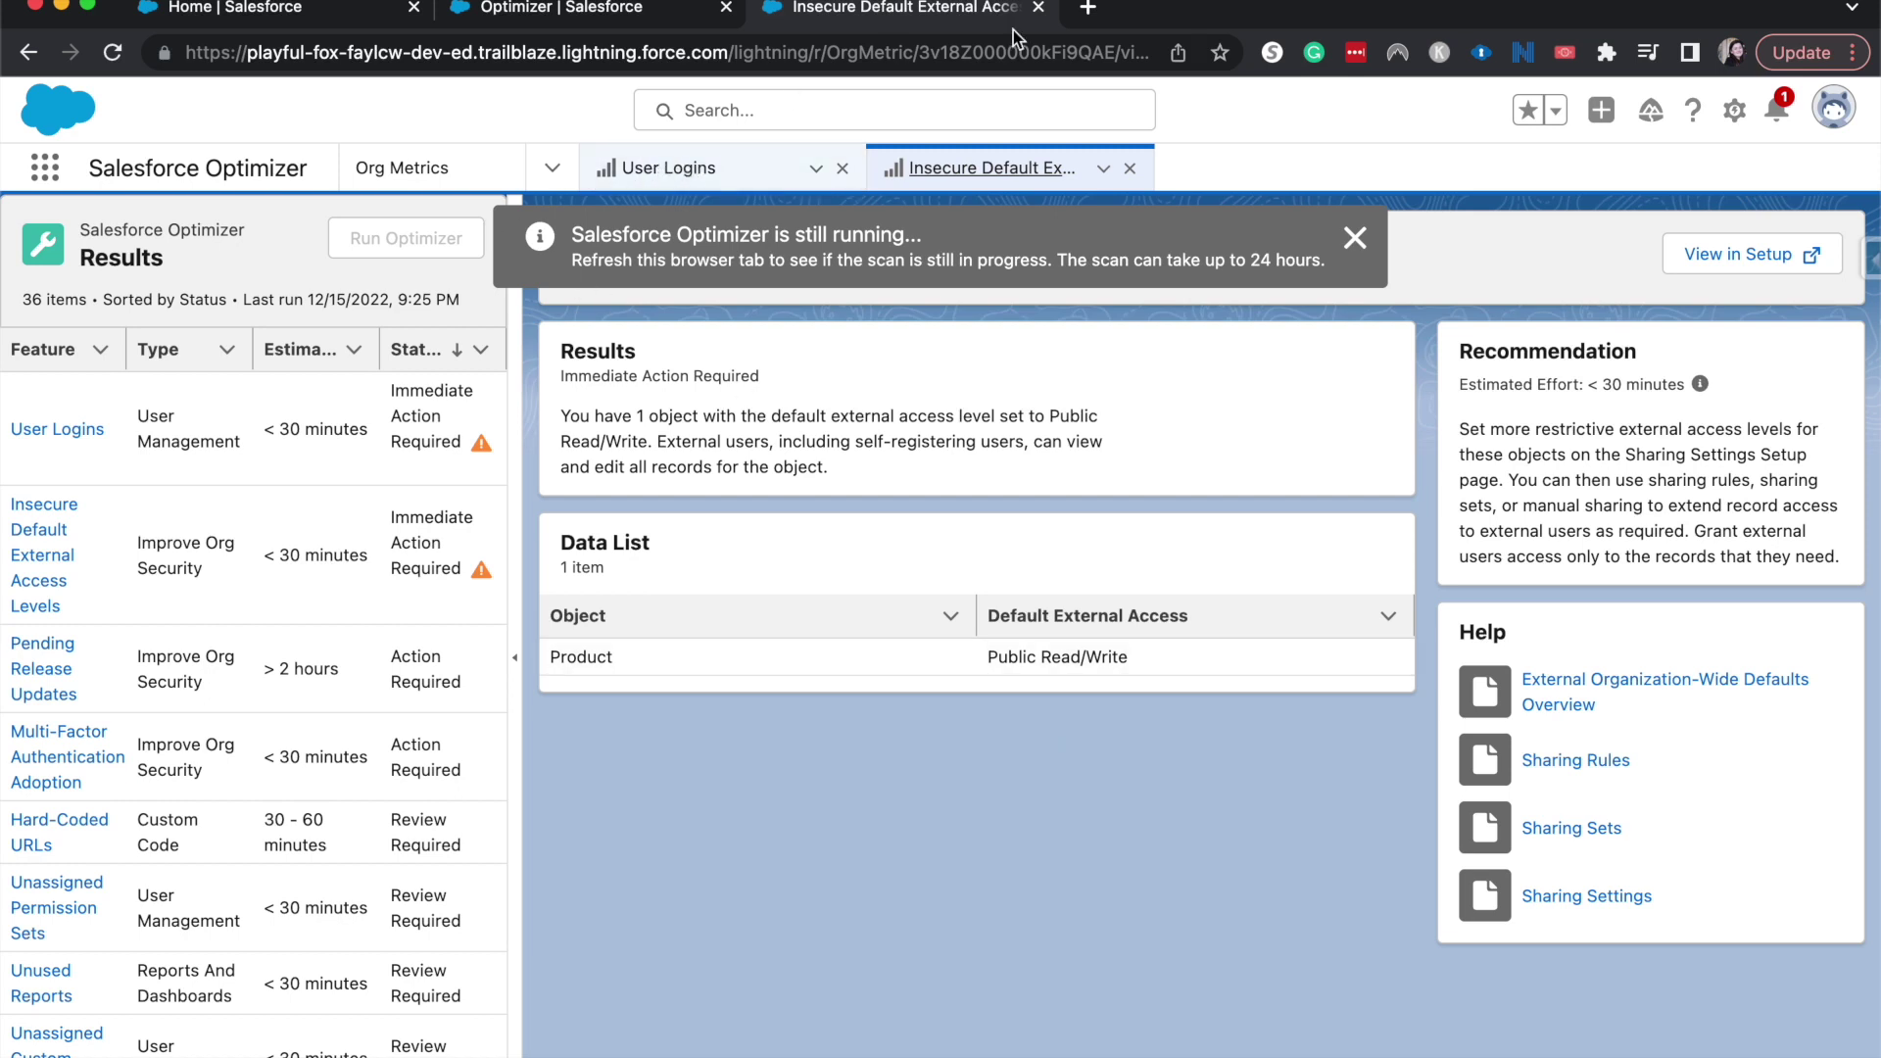
click(1130, 169)
Close the User Logins tab and reopen Salesforce Optimizer via an App Launcher search for 'sa'.
click(842, 168)
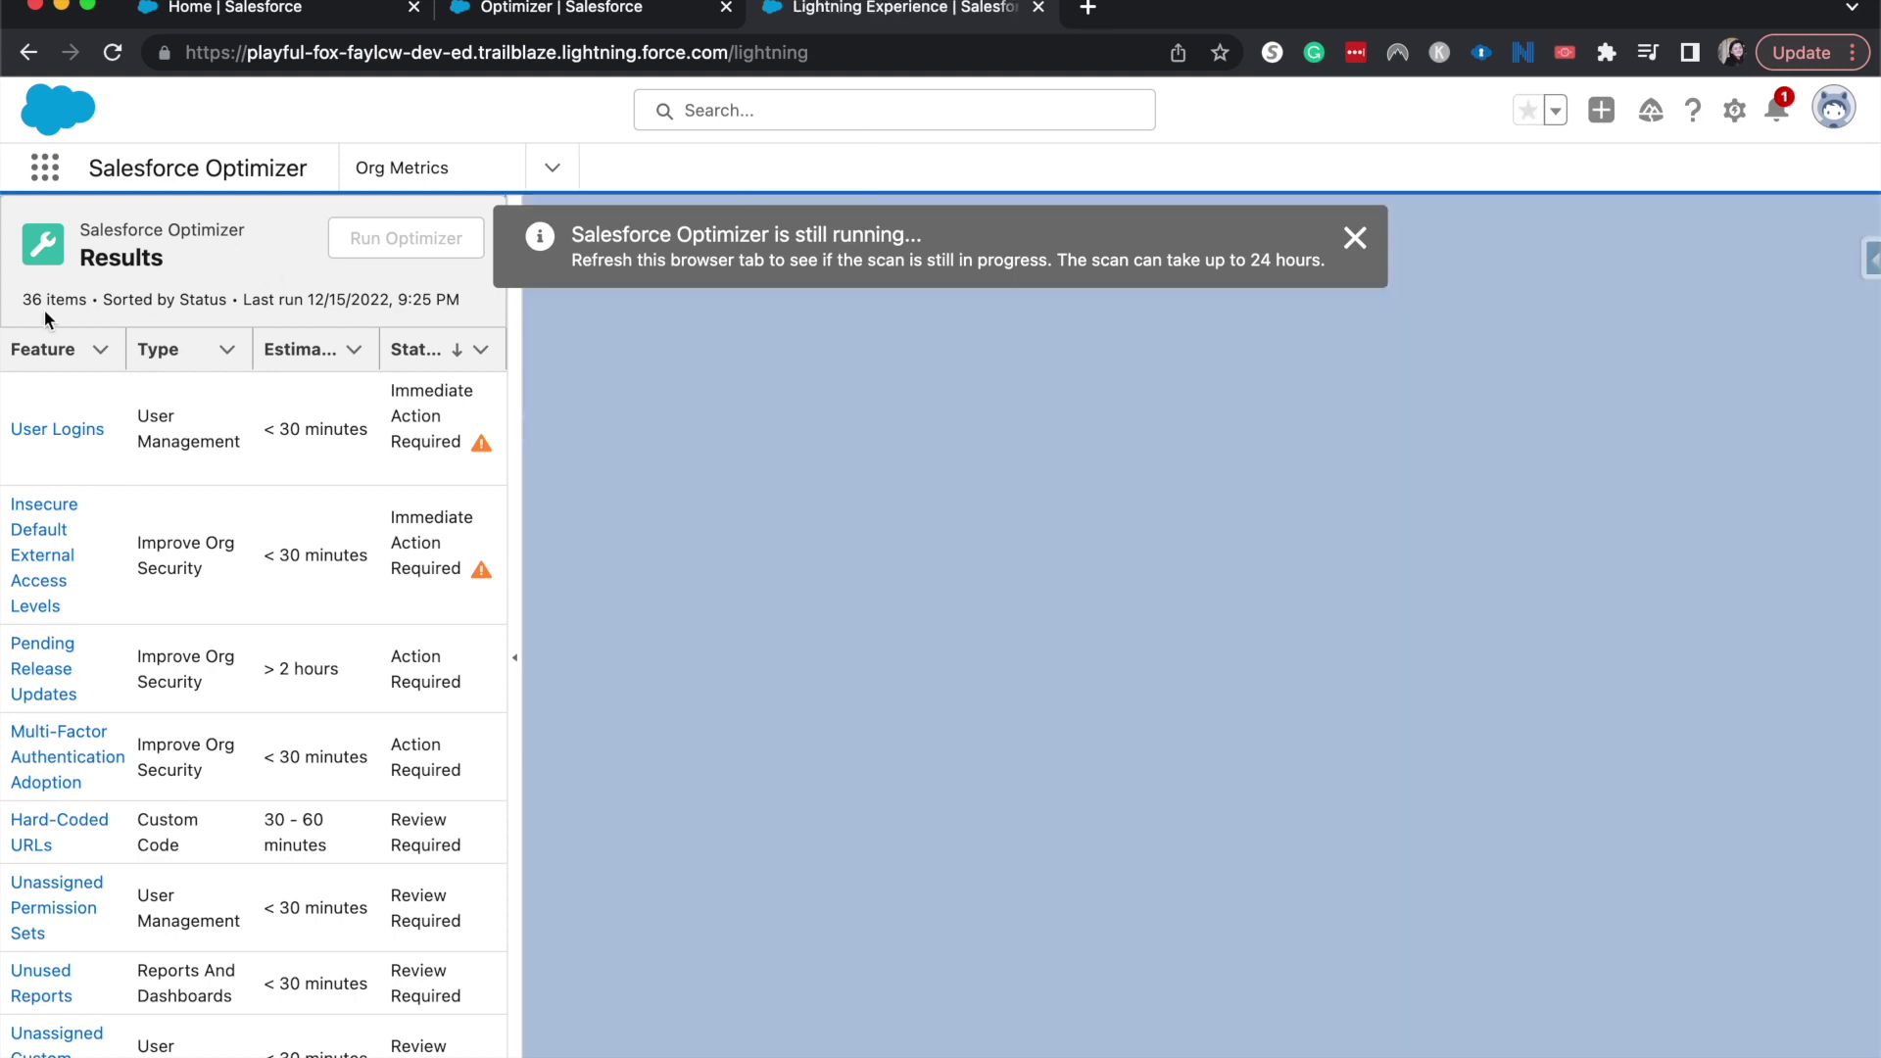
click(45, 169)
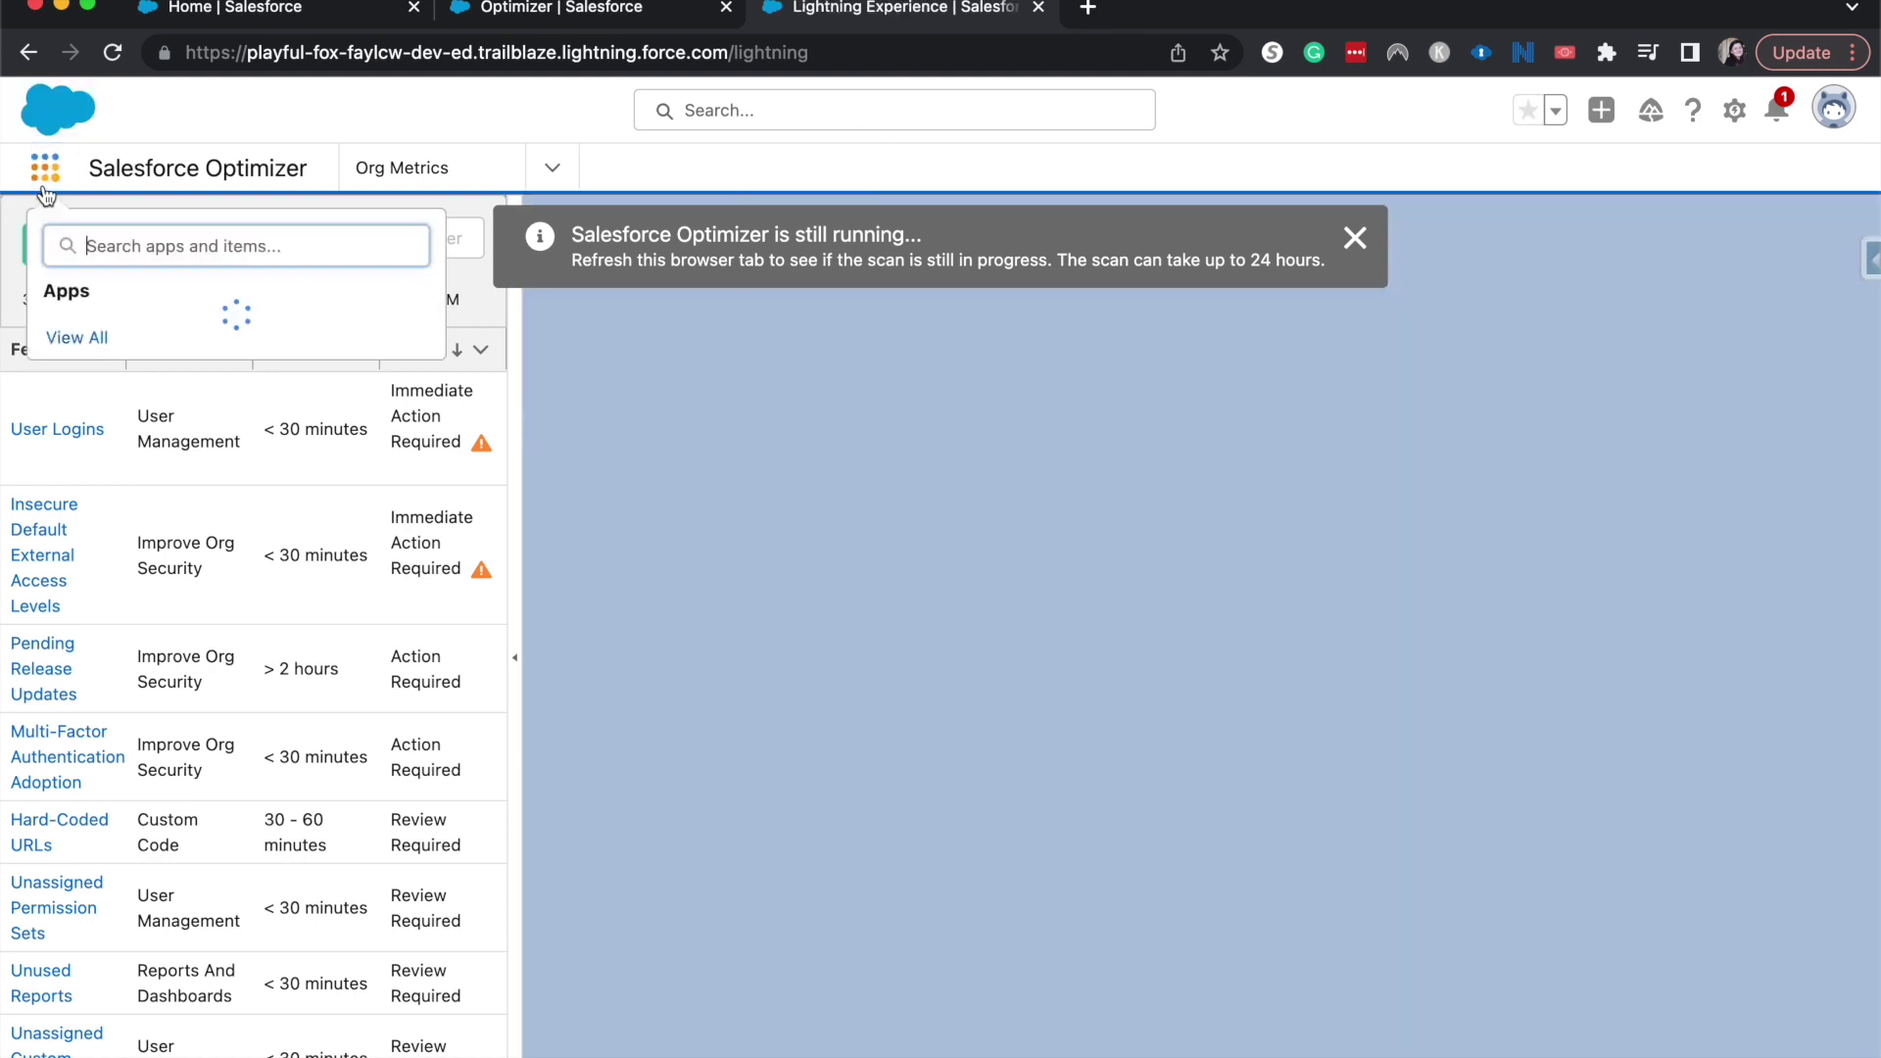
text(sa)
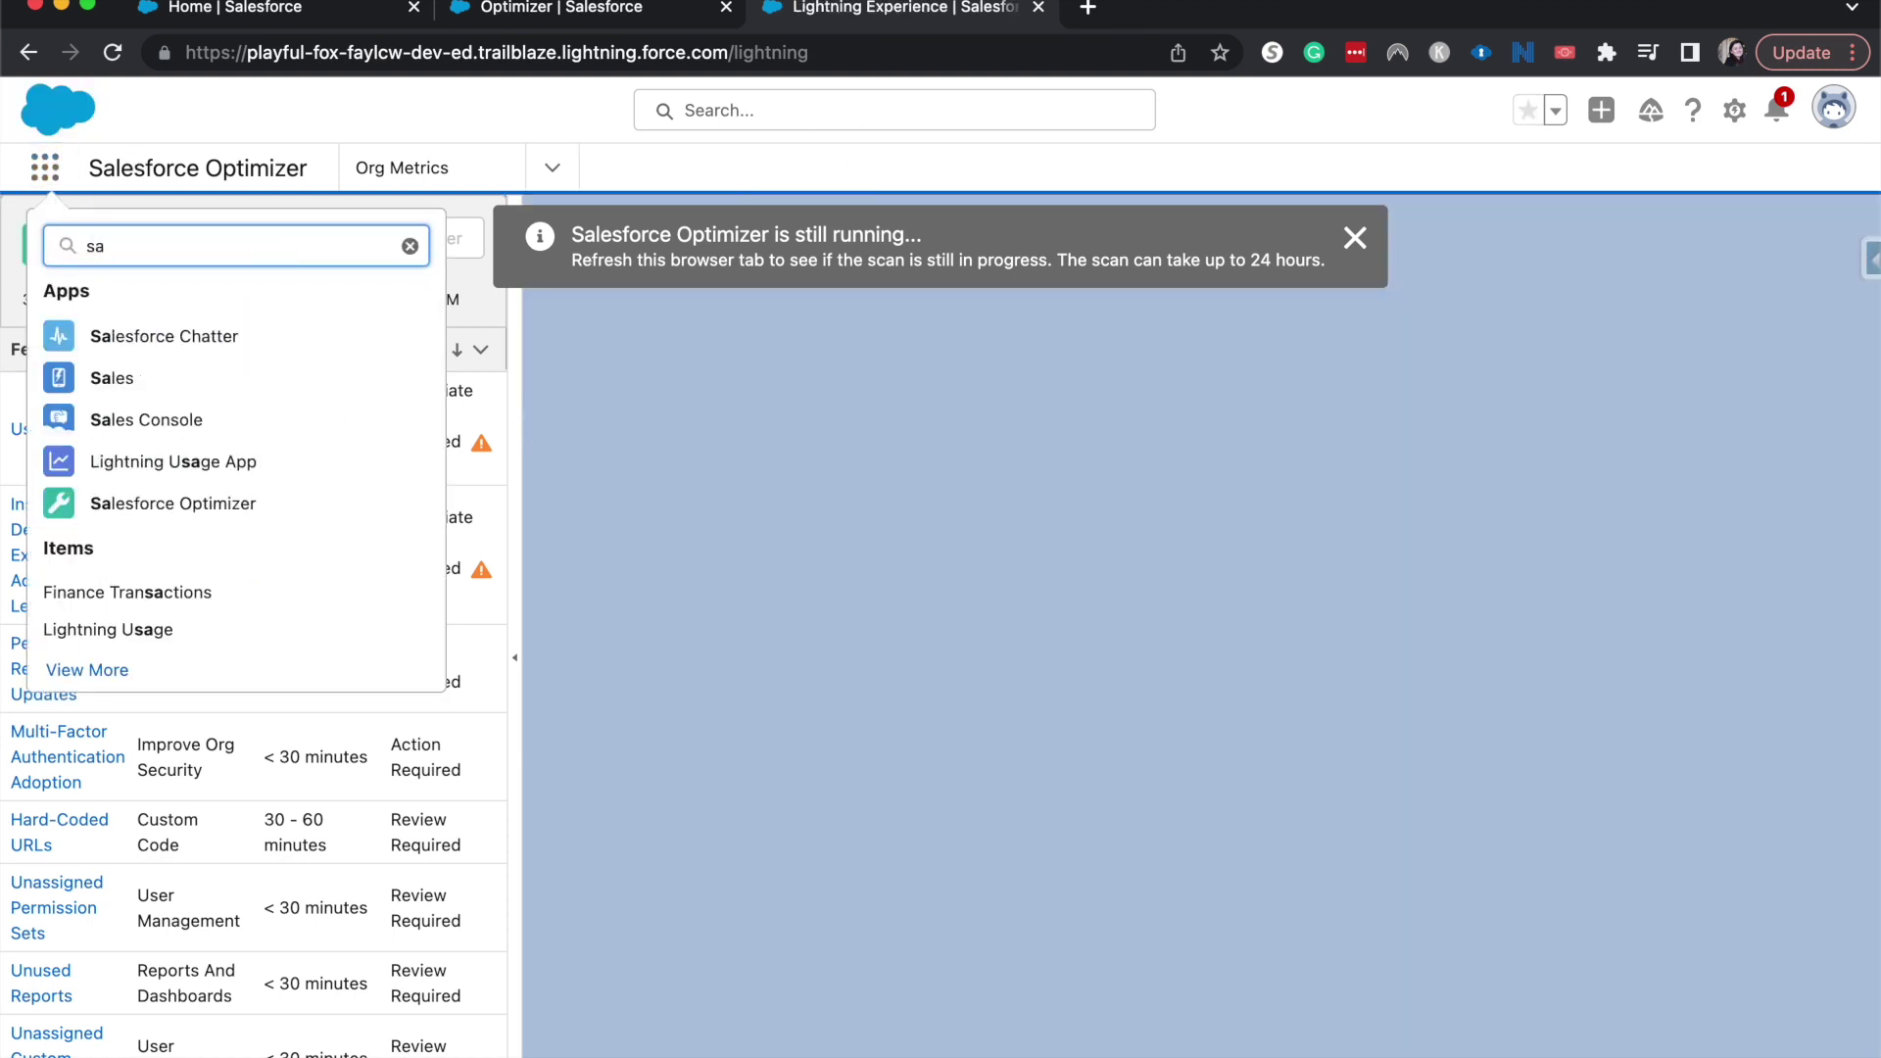
click(191, 503)
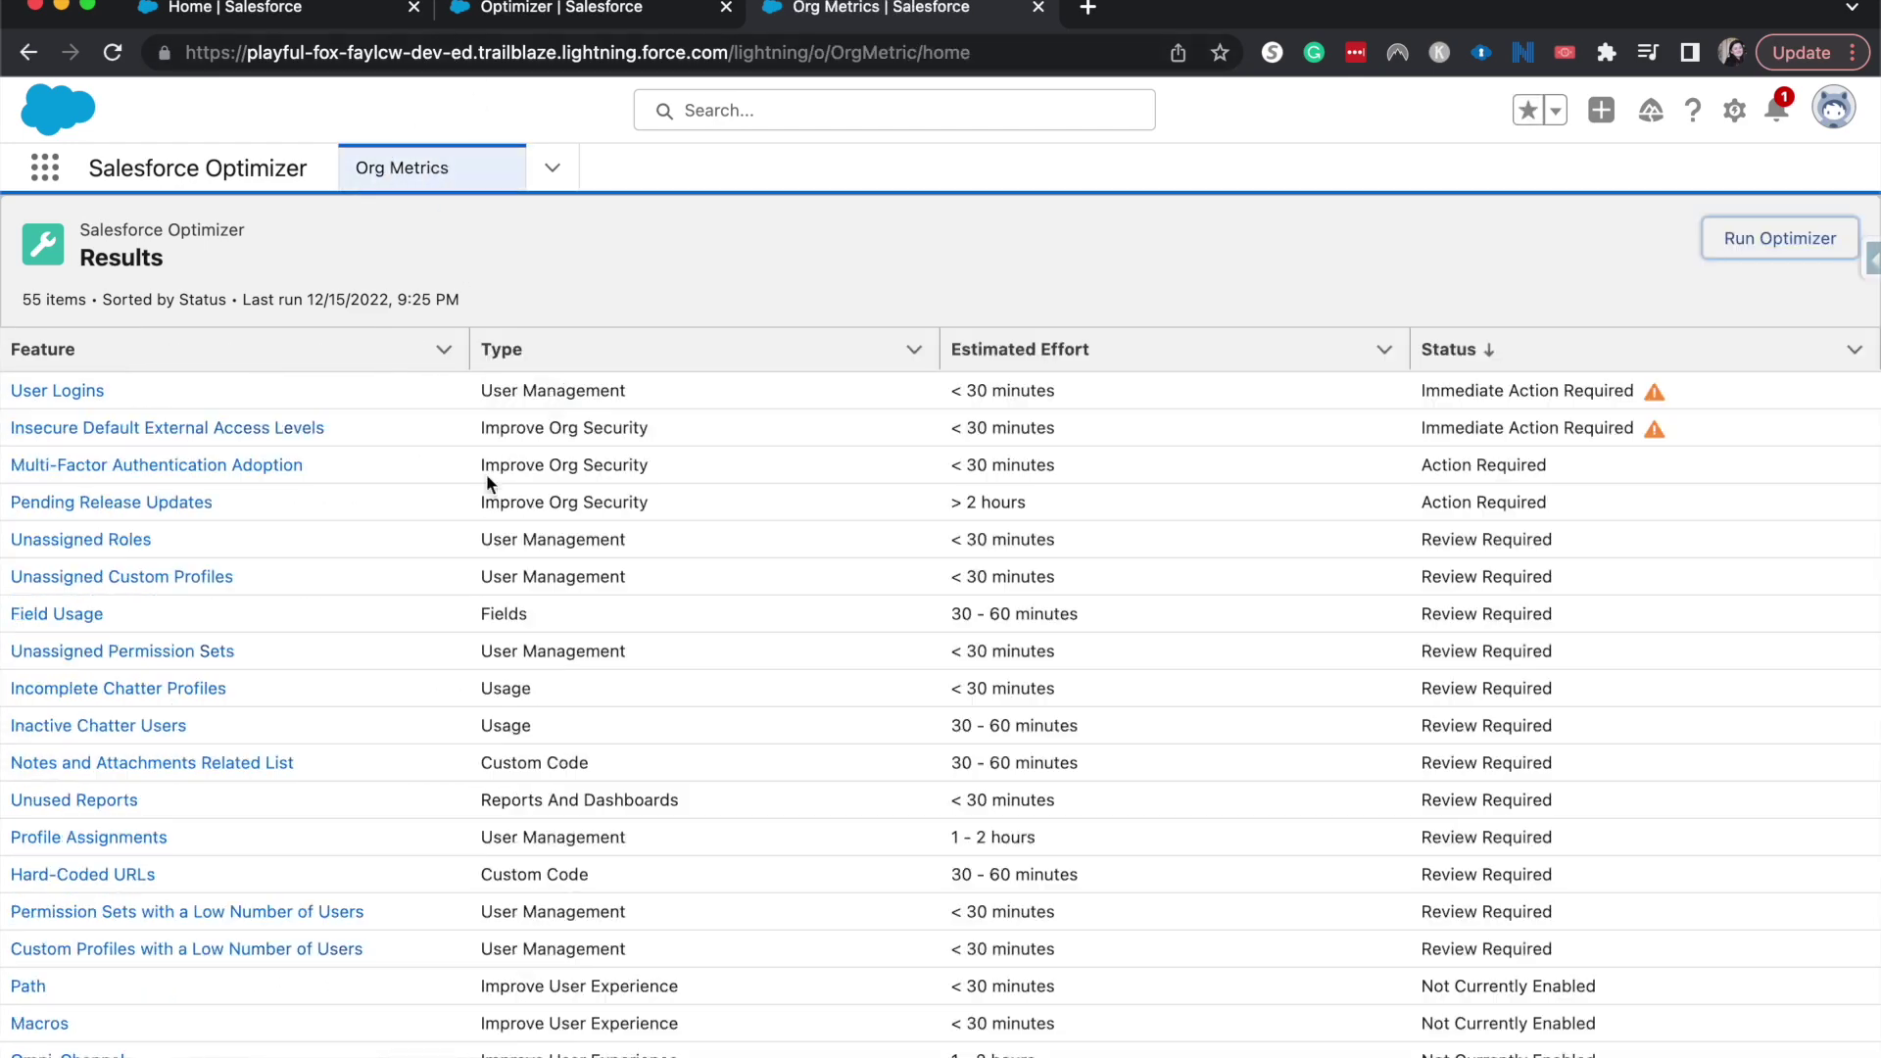
Scroll through the refreshed results listing 55 recommendation items from the 12/15/2022 run.
scroll(443, 649, down, 5)
scroll(443, 649, up, 3)
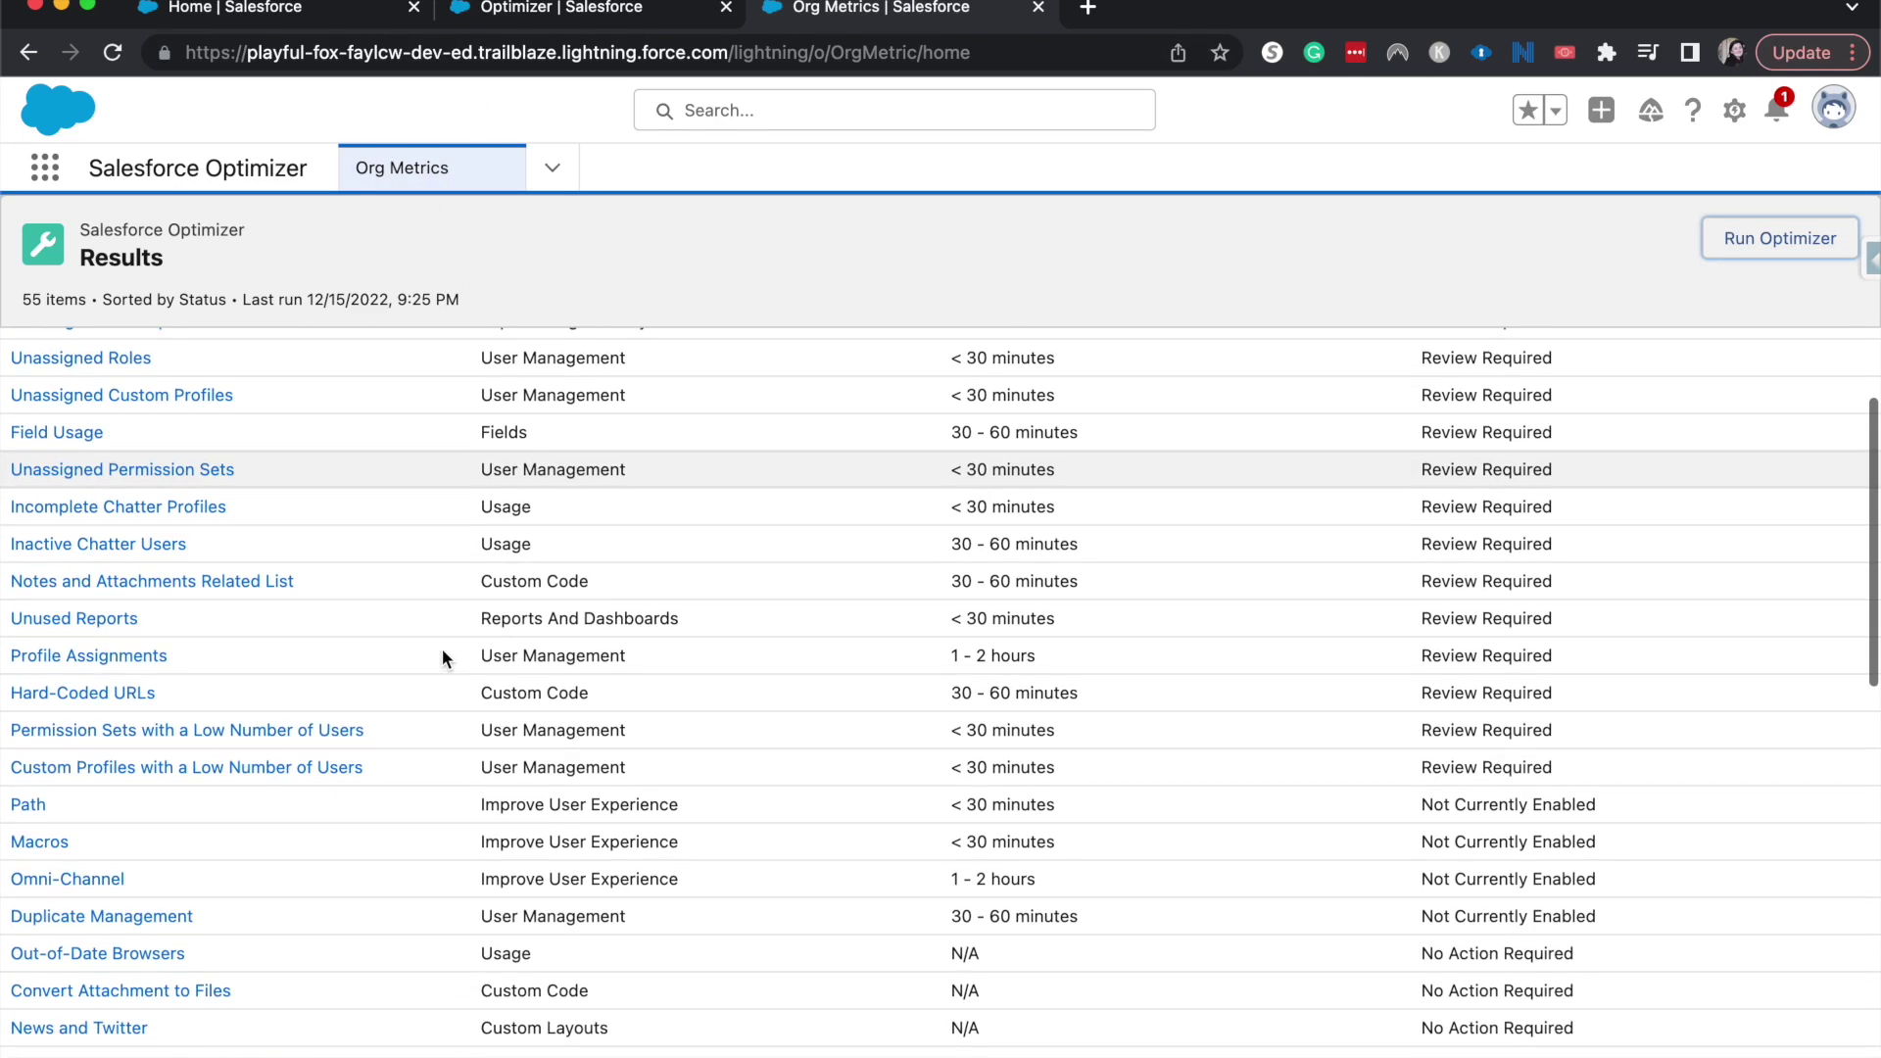
scroll(443, 648, up, 2)
scroll(443, 648, down, 6)
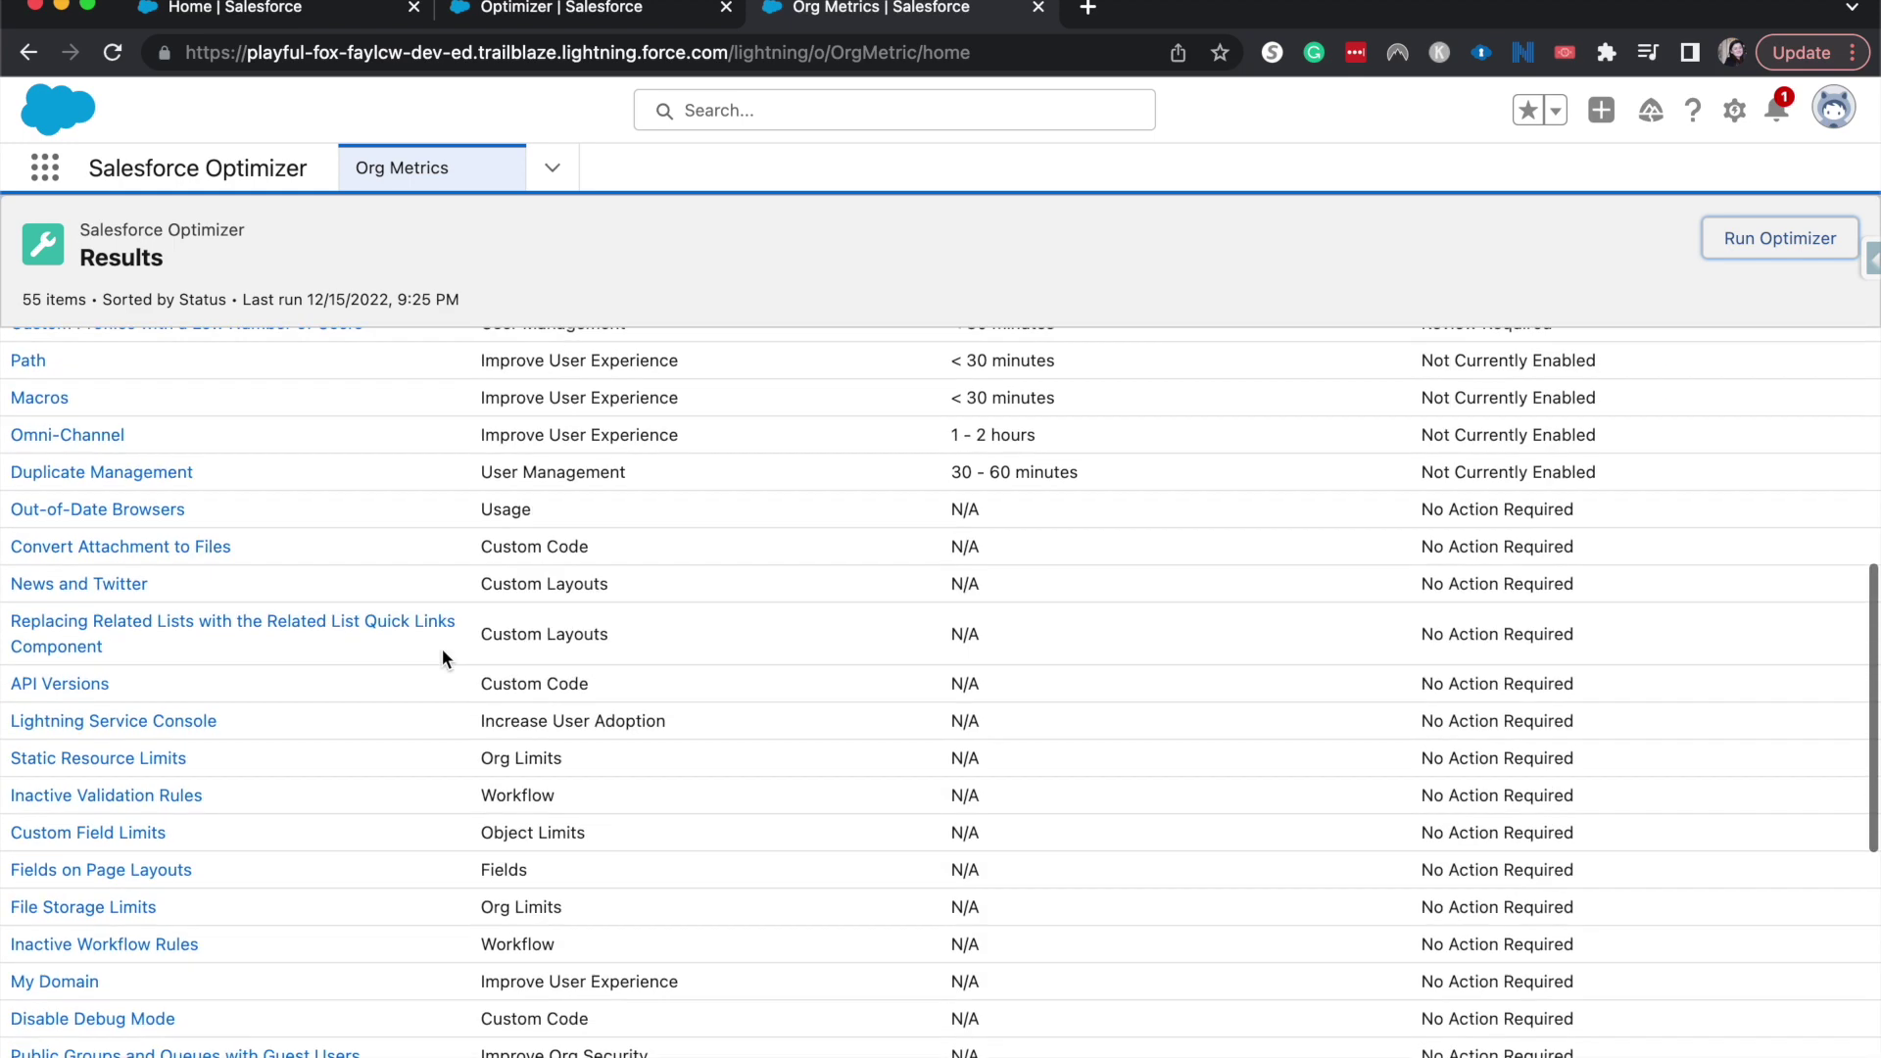
scroll(443, 648, down, 9)
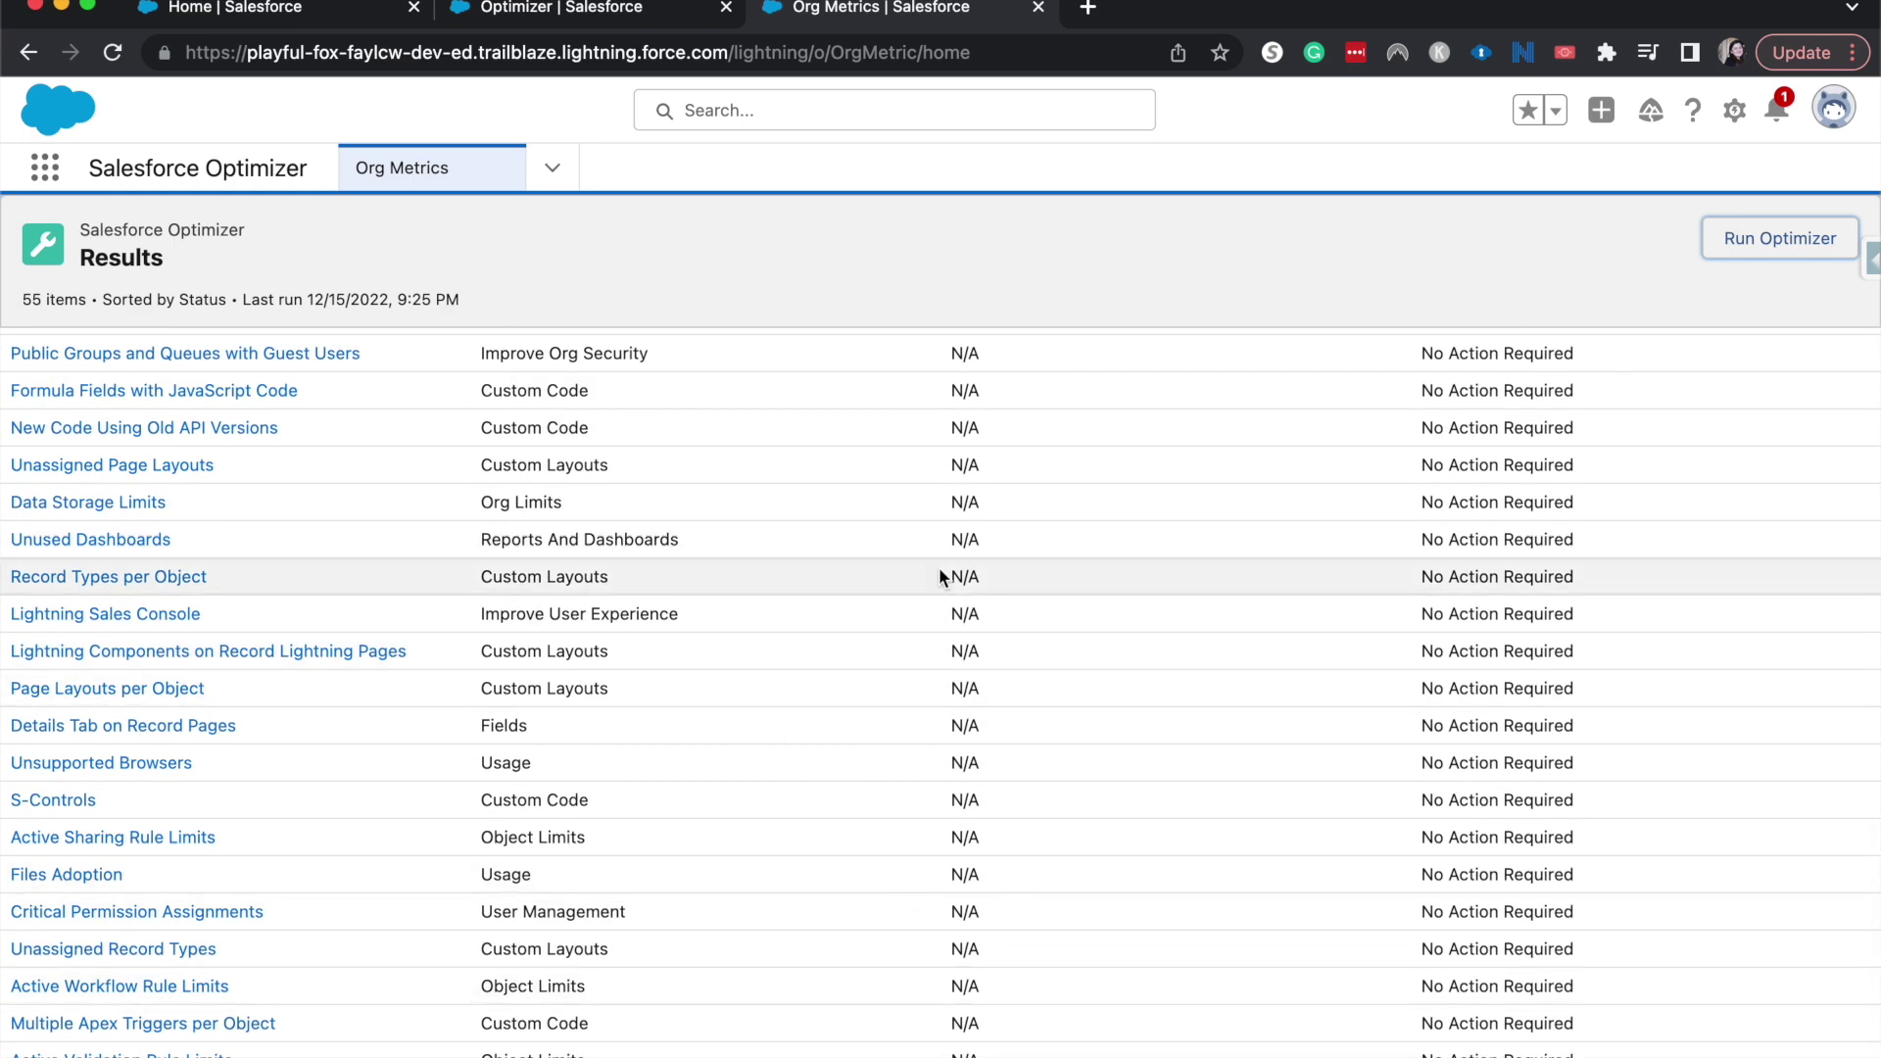
scroll(938, 567, up, 15)
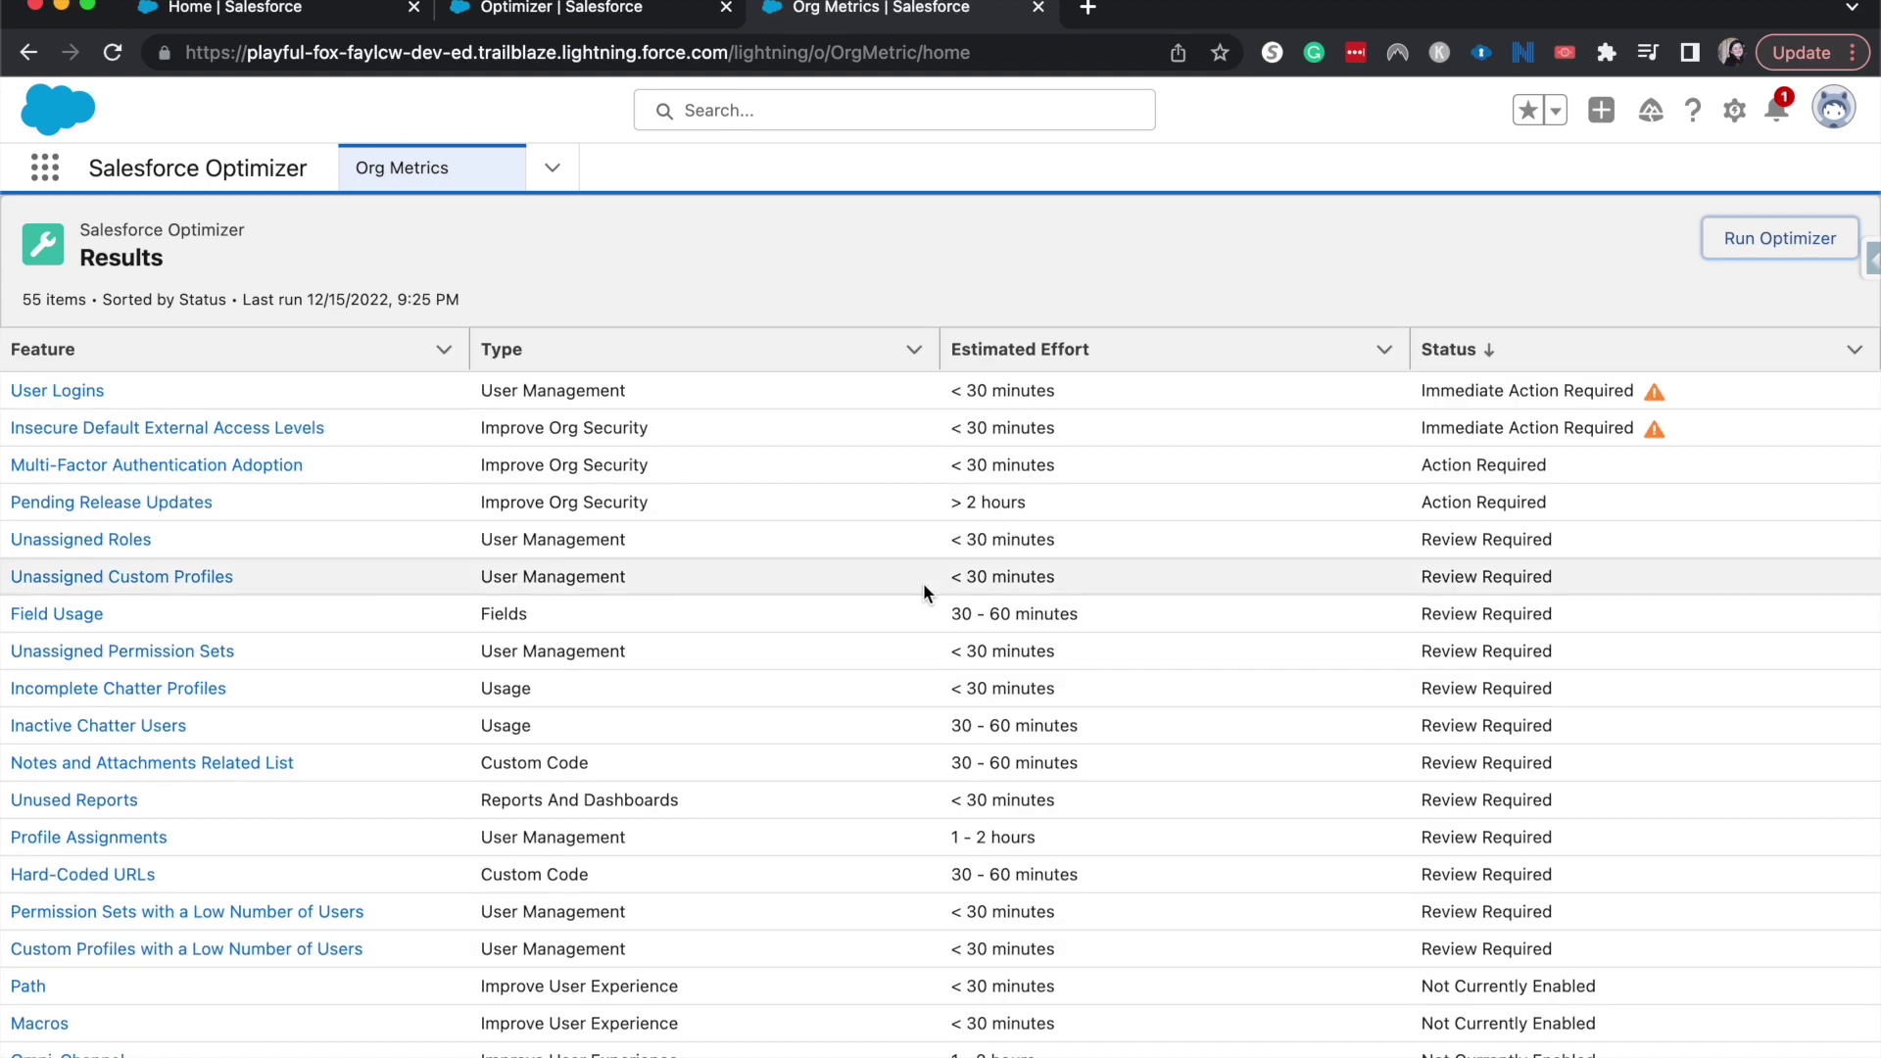